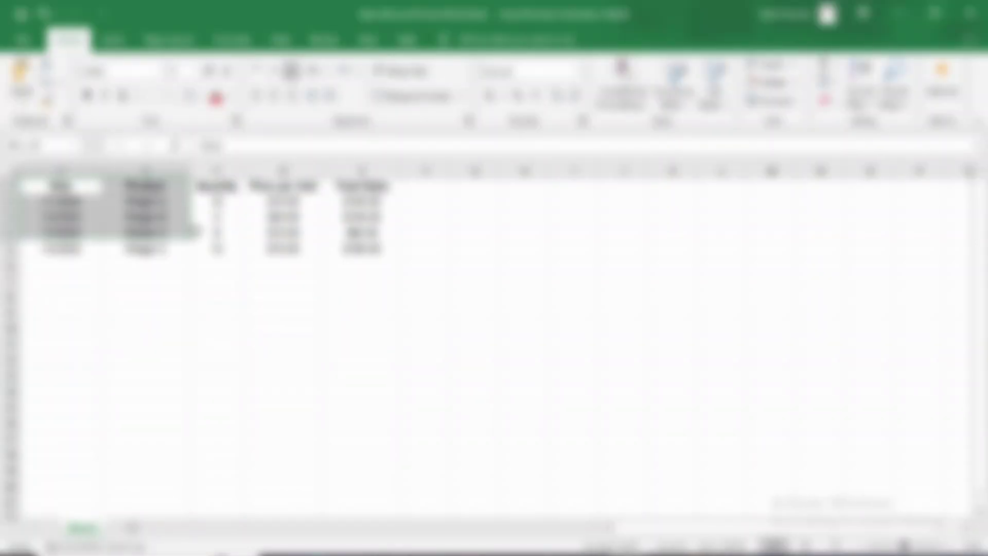
# - Select the green sample table's cells, then clear the selection
pyautogui.moveTo(193, 232); pyautogui.dragTo(411, 266)
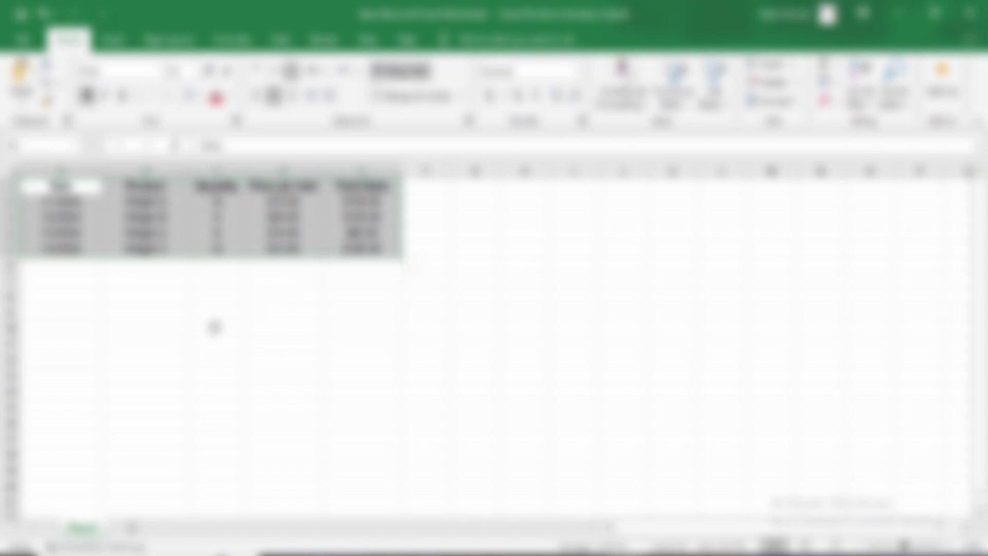
pyautogui.click(210, 331)
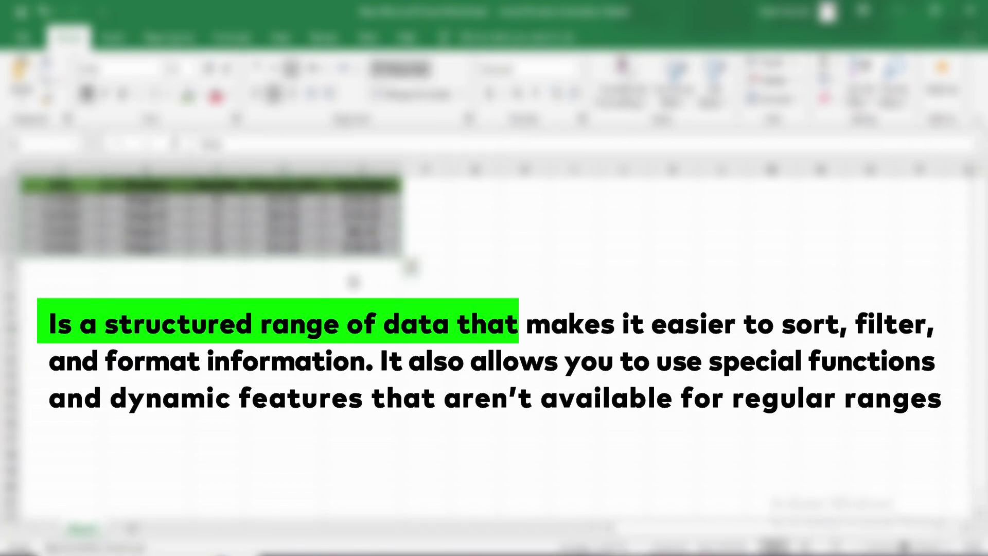
pyautogui.click(355, 284)
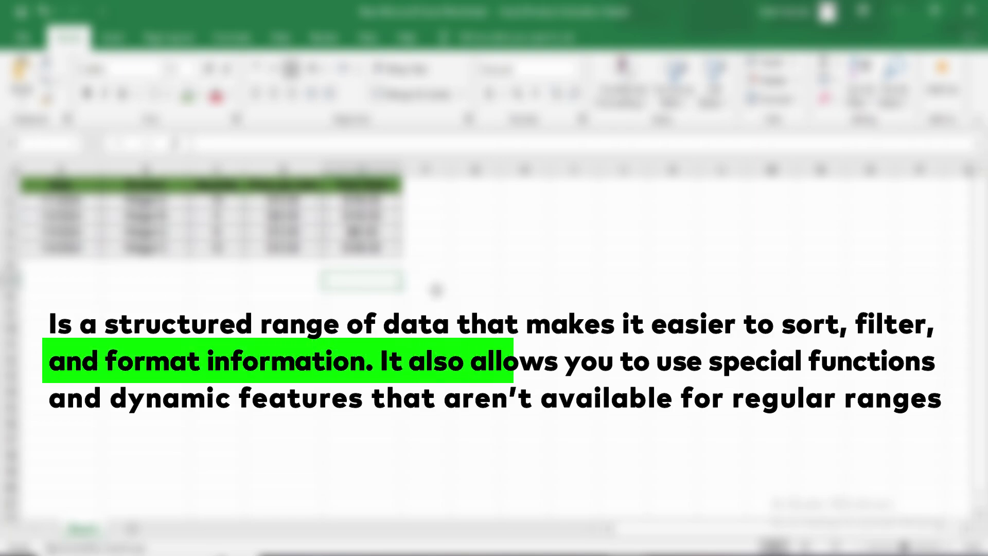
pyautogui.hotkey('ctrl', 'a')
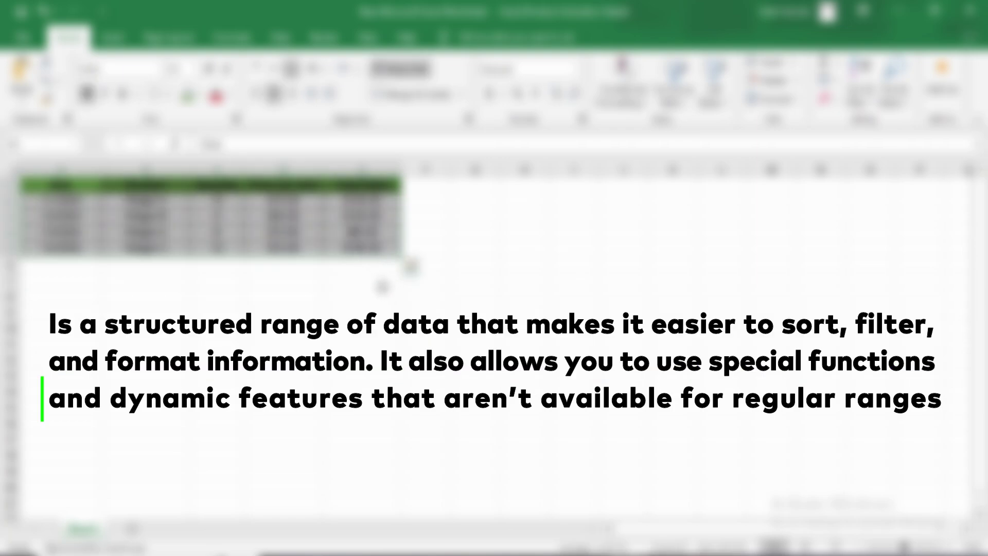
pyautogui.click(354, 282)
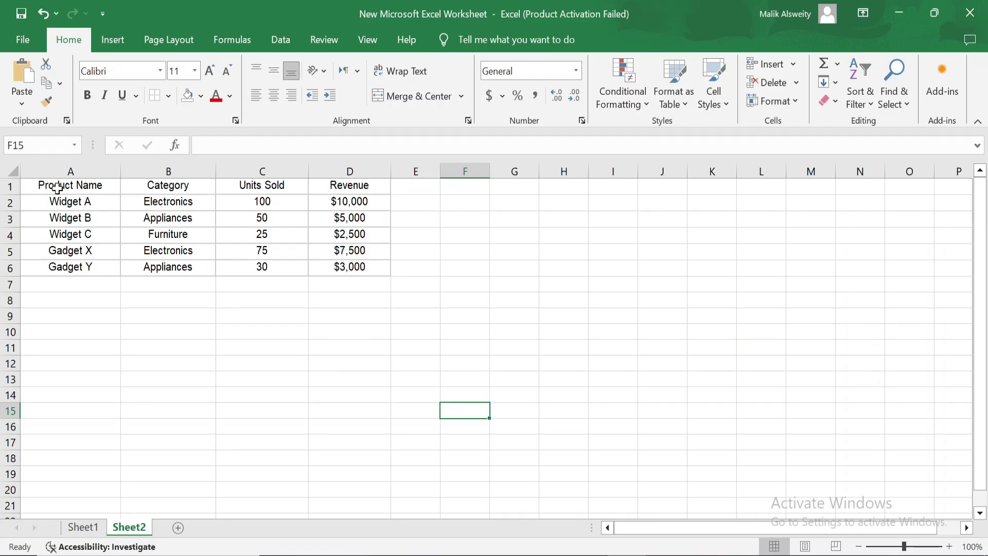
# - Select the Product Name, Category, Units Sold and Revenue columns one at a time
pyautogui.moveTo(43, 184); pyautogui.dragTo(49, 261)
pyautogui.moveTo(149, 192); pyautogui.dragTo(161, 263)
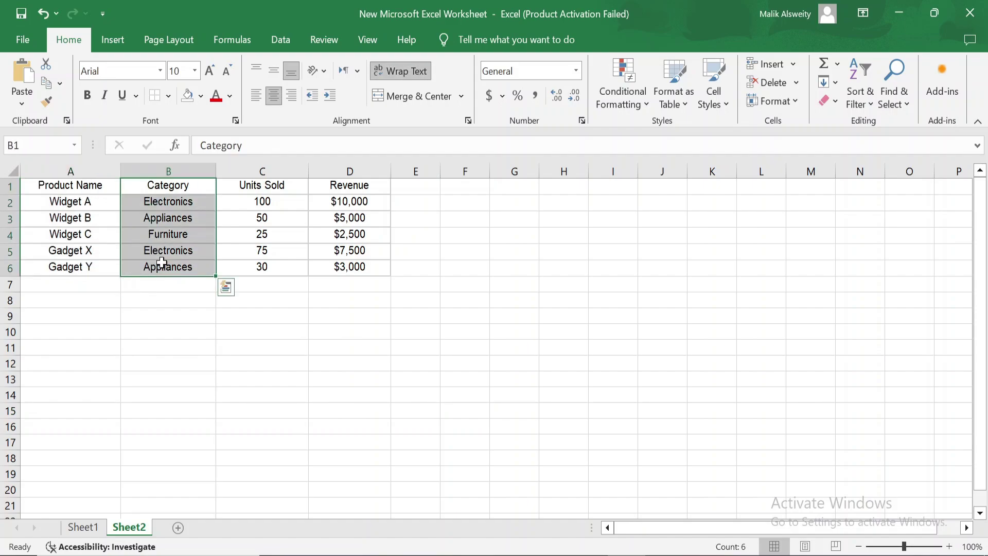
pyautogui.moveTo(272, 185); pyautogui.dragTo(267, 264)
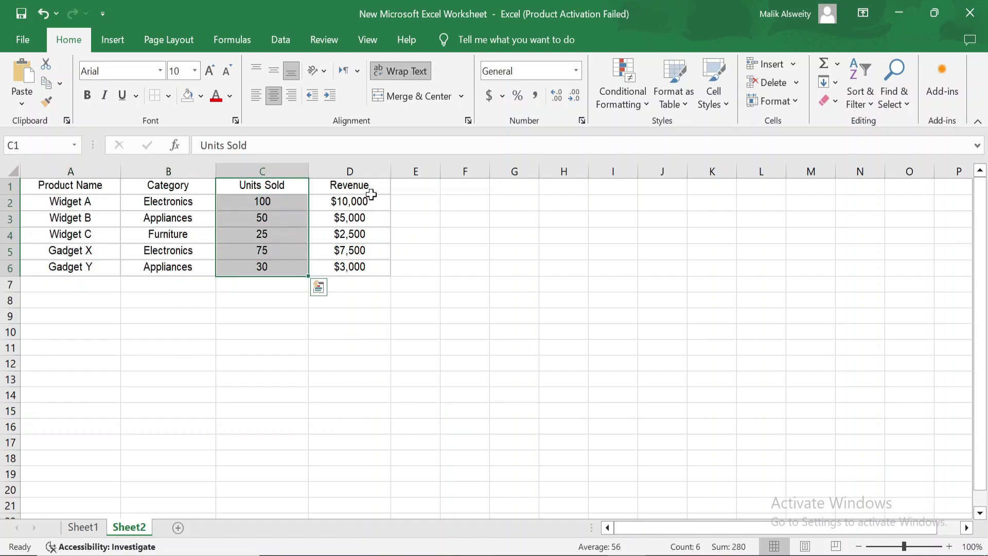
pyautogui.moveTo(369, 186); pyautogui.dragTo(359, 260)
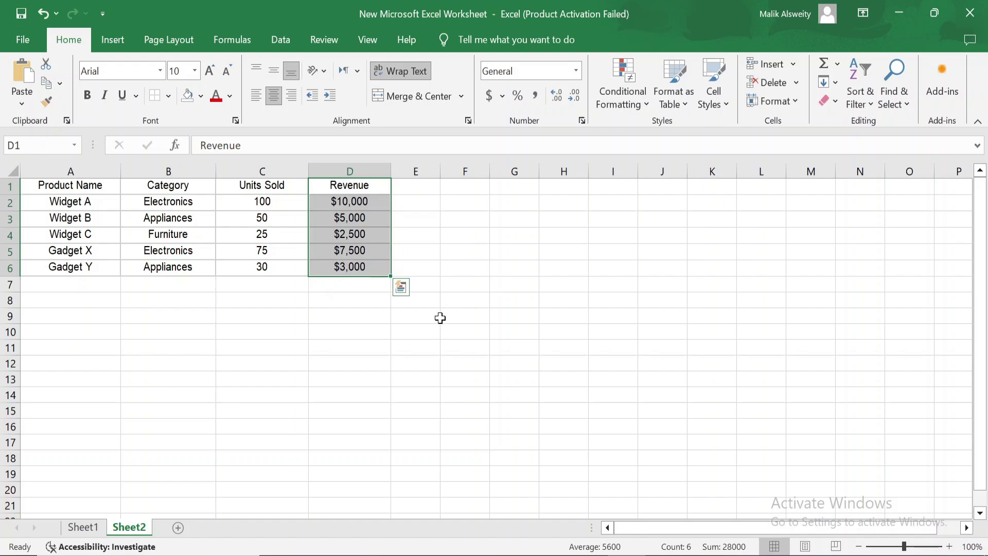
pyautogui.click(378, 364)
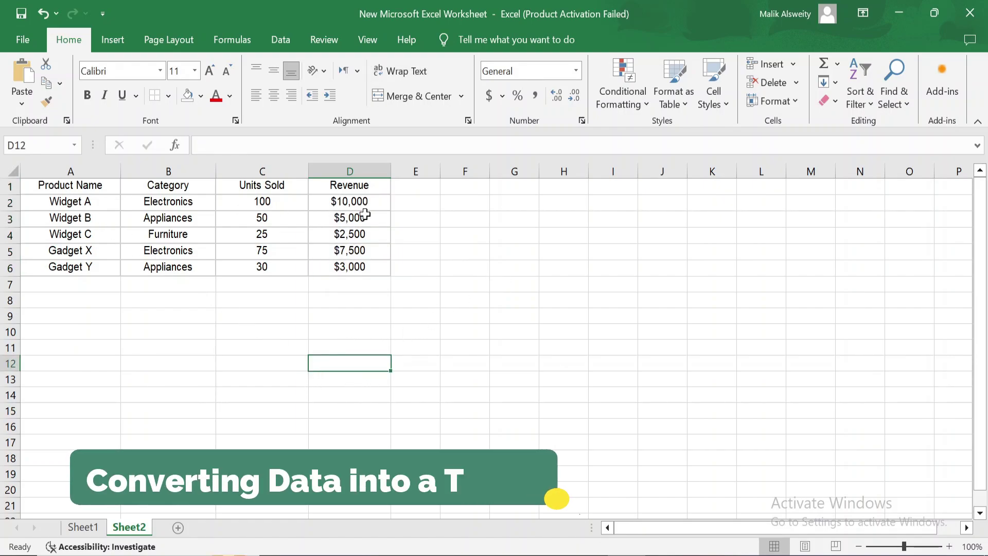
# - Select the whole product block A1:D6, headings included
pyautogui.moveTo(37, 186); pyautogui.dragTo(348, 268)
pyautogui.click(166, 291)
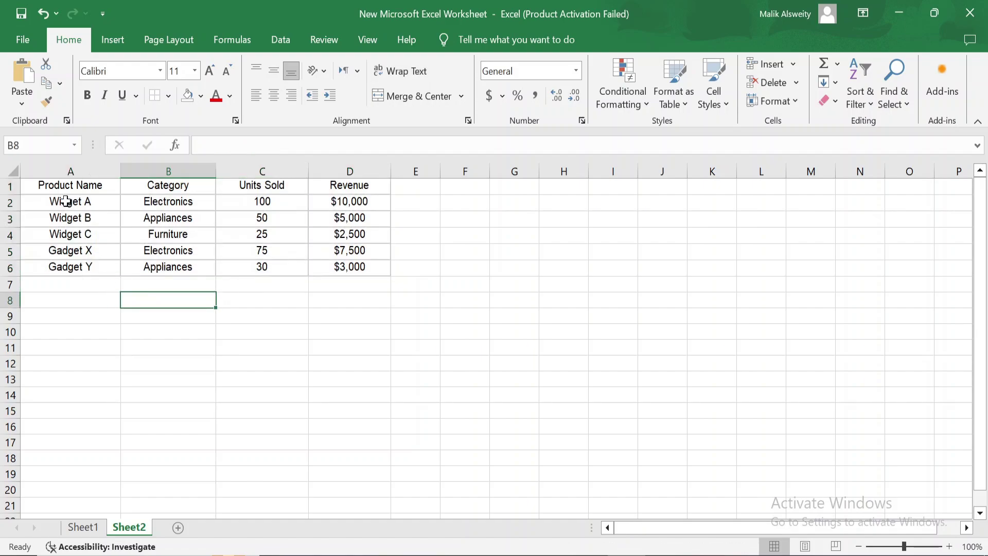
pyautogui.moveTo(49, 185); pyautogui.dragTo(348, 266)
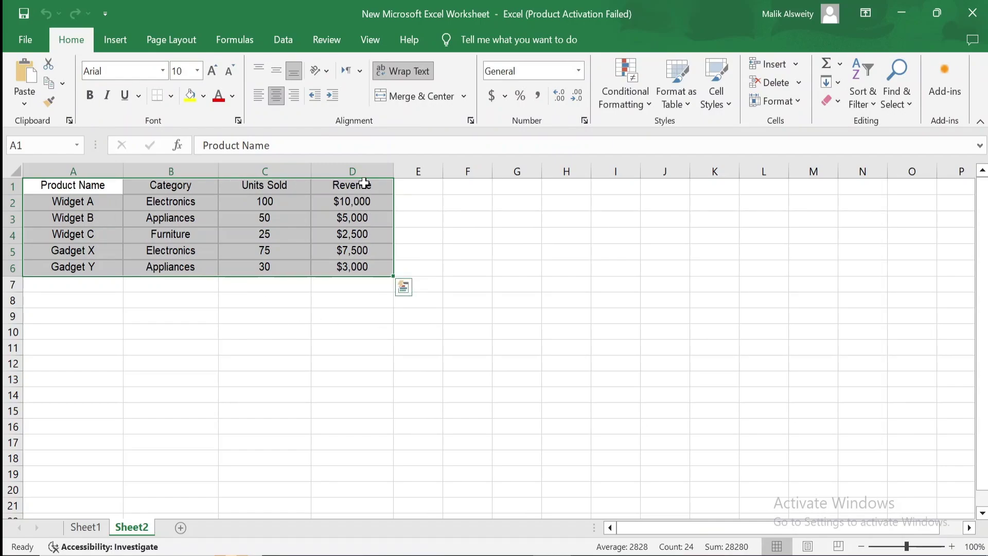
# - Insert a table from $A$1:$D$6 with 'My table has headers' checked
pyautogui.click(114, 40)
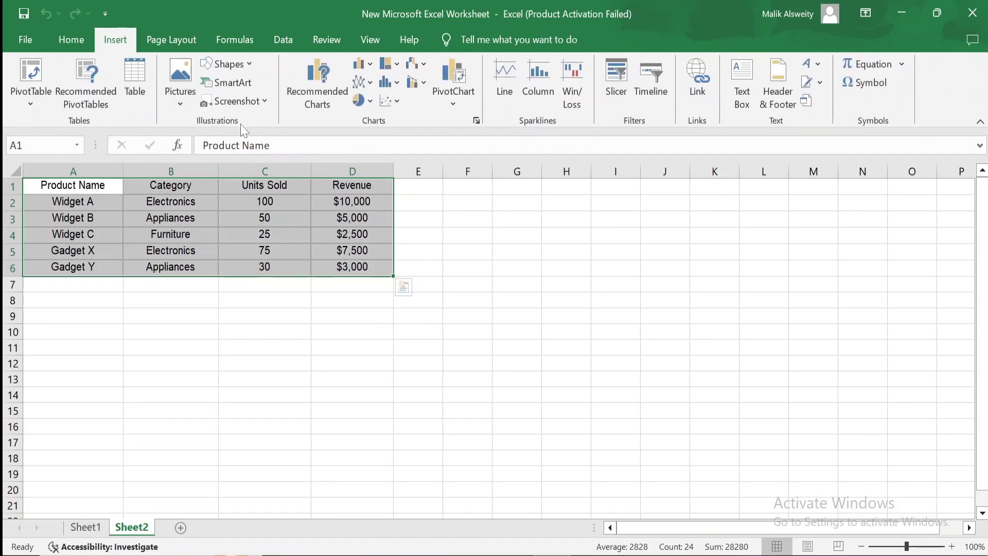
pyautogui.click(133, 77)
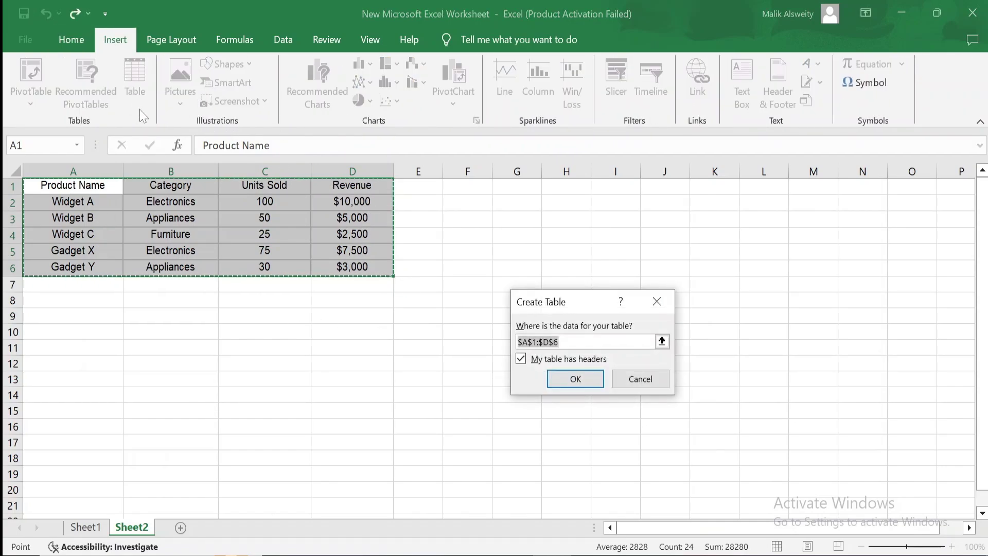
pyautogui.click(574, 379)
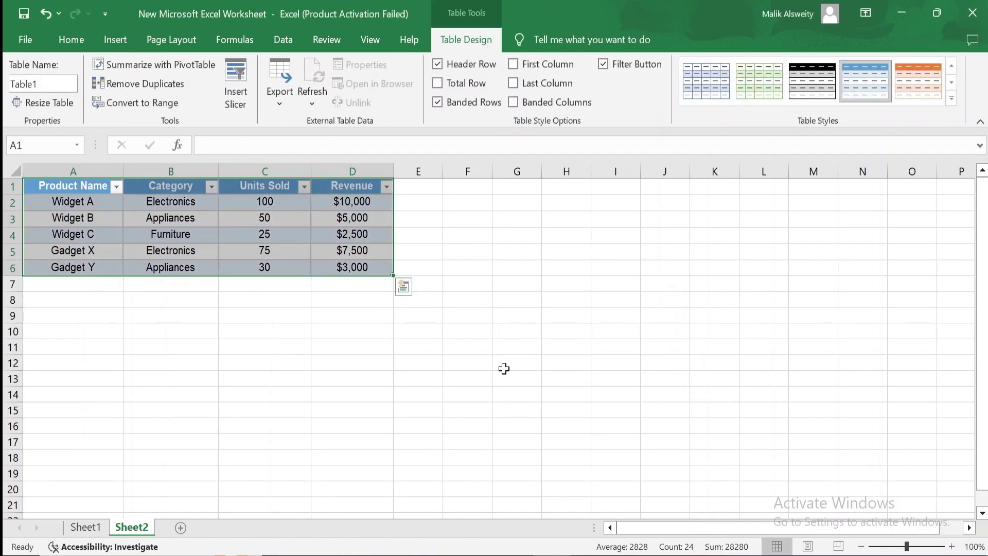
pyautogui.click(347, 311)
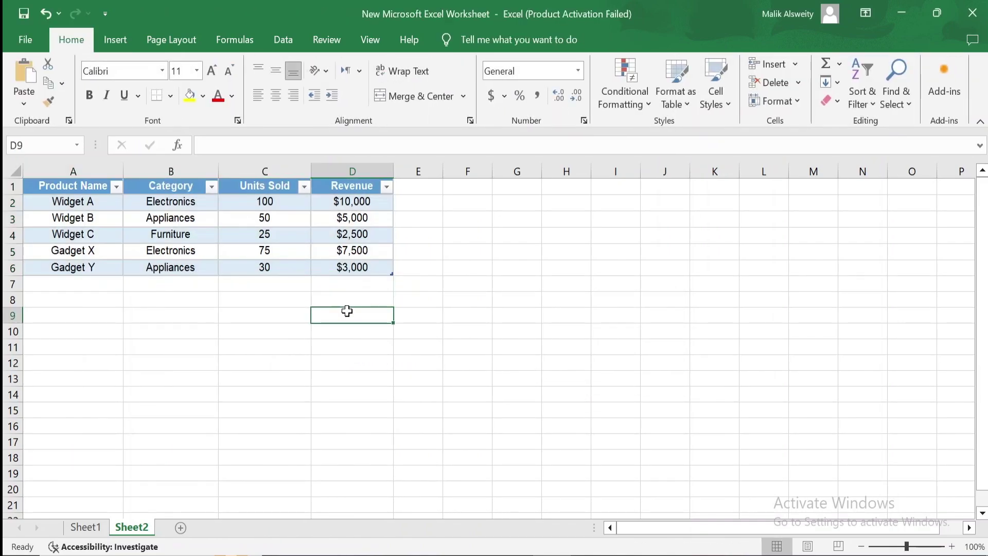
# - Select the new table, then open and close the Product Name filter dropdown
pyautogui.click(276, 334)
pyautogui.press('alt')
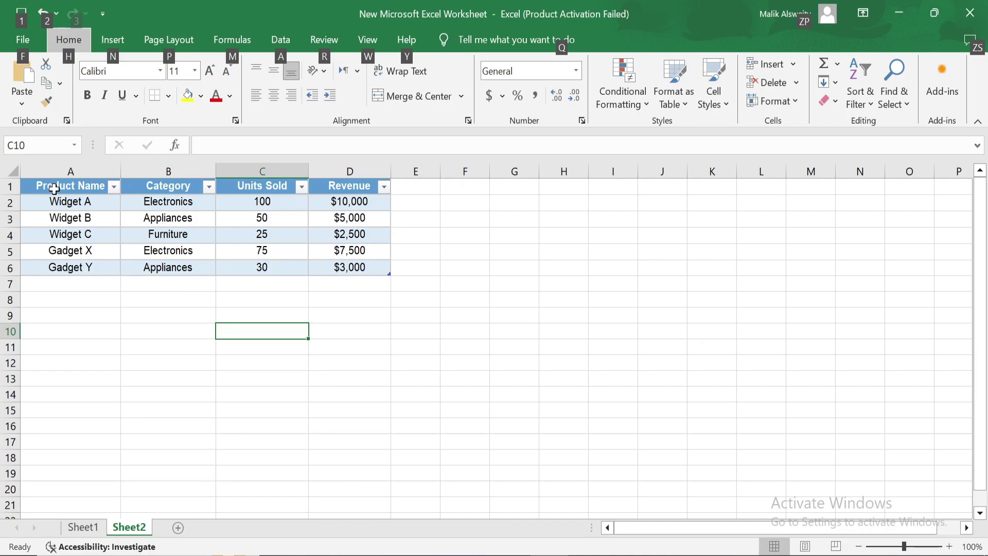
pyautogui.moveTo(54, 188); pyautogui.dragTo(337, 269)
pyautogui.click(153, 302)
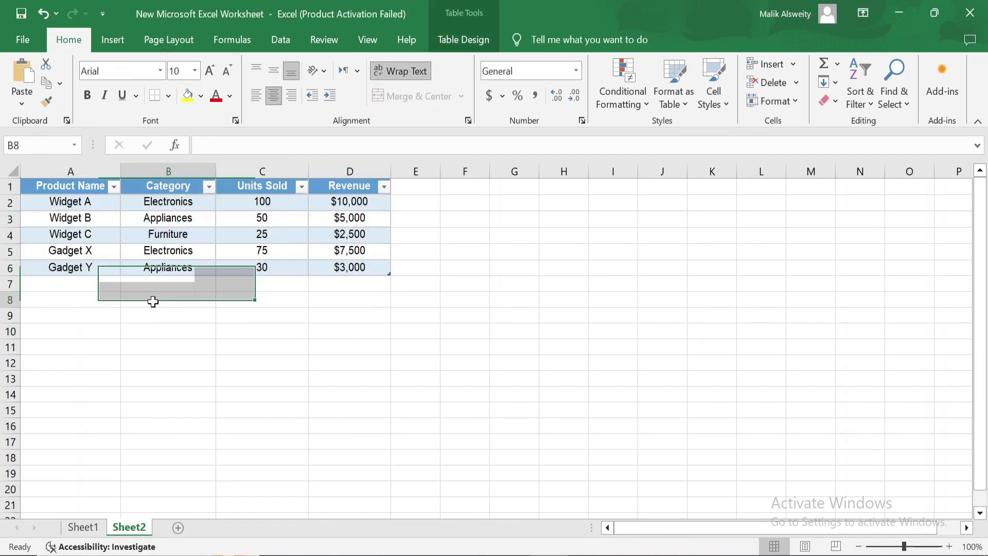
pyautogui.click(113, 186)
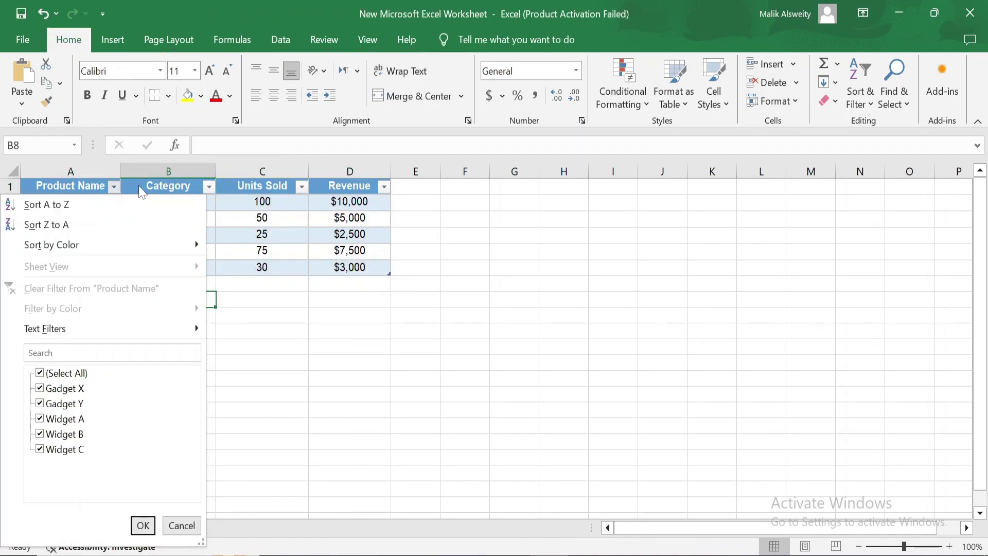
pyautogui.click(321, 314)
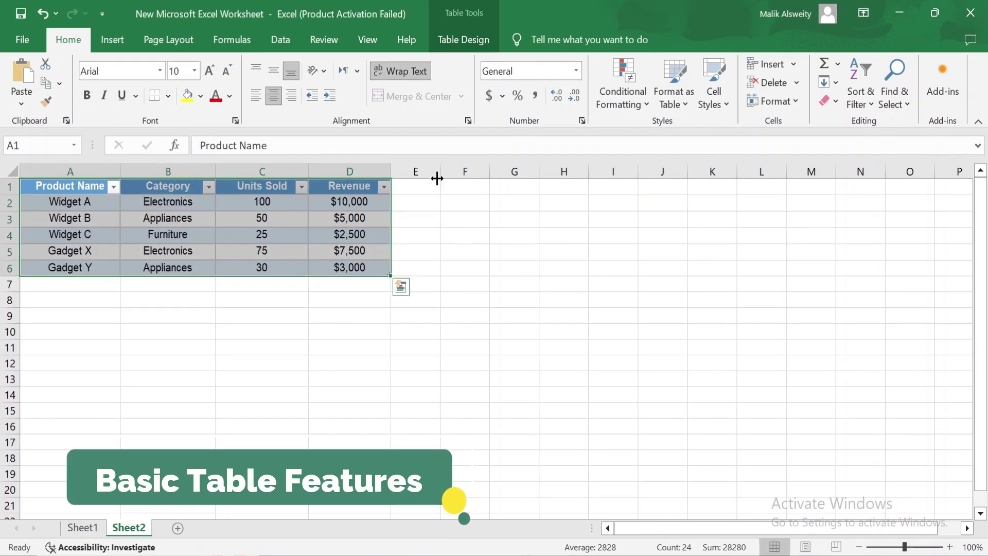
# - Replace Table1 with SalesData in the Table Design Table Name box
pyautogui.click(462, 45)
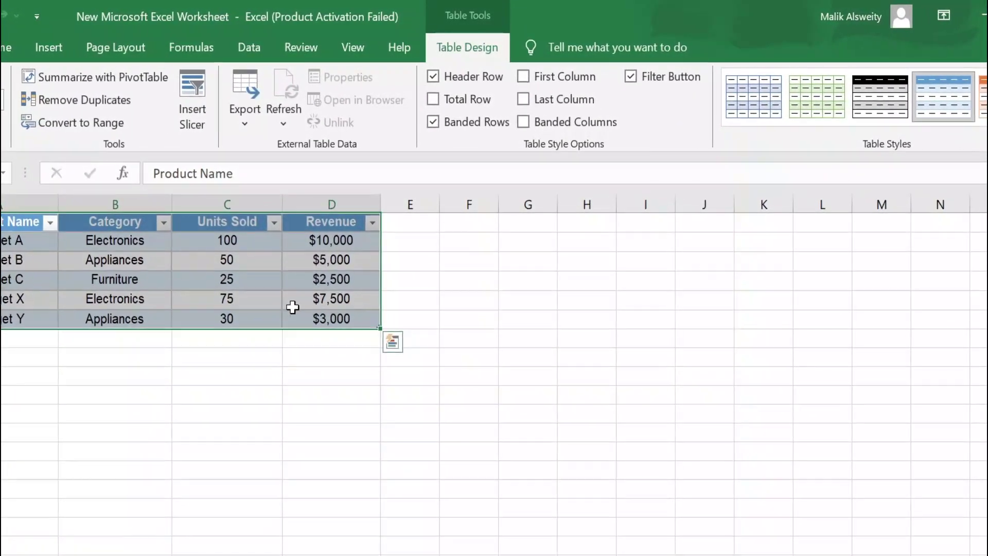
pyautogui.press('alt')
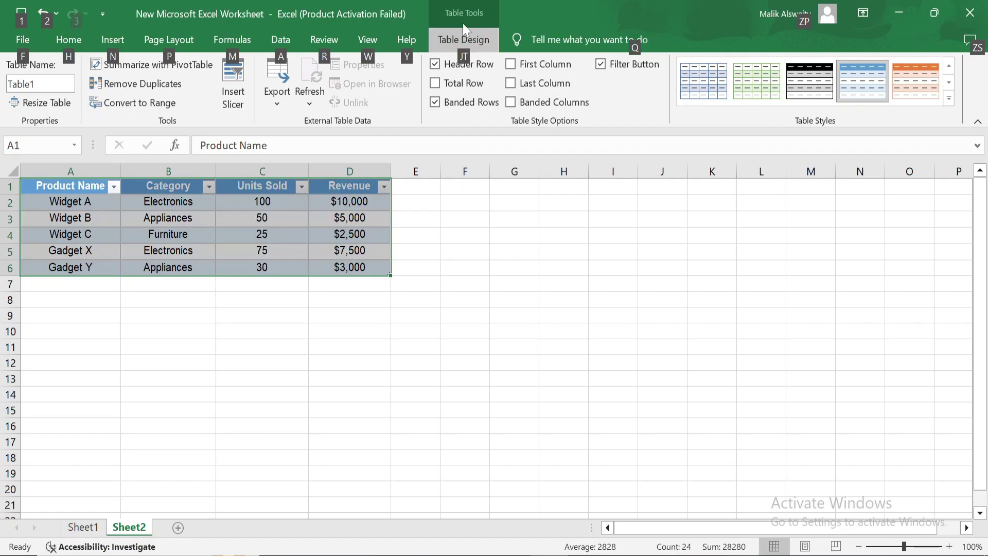
pyautogui.press('alt')
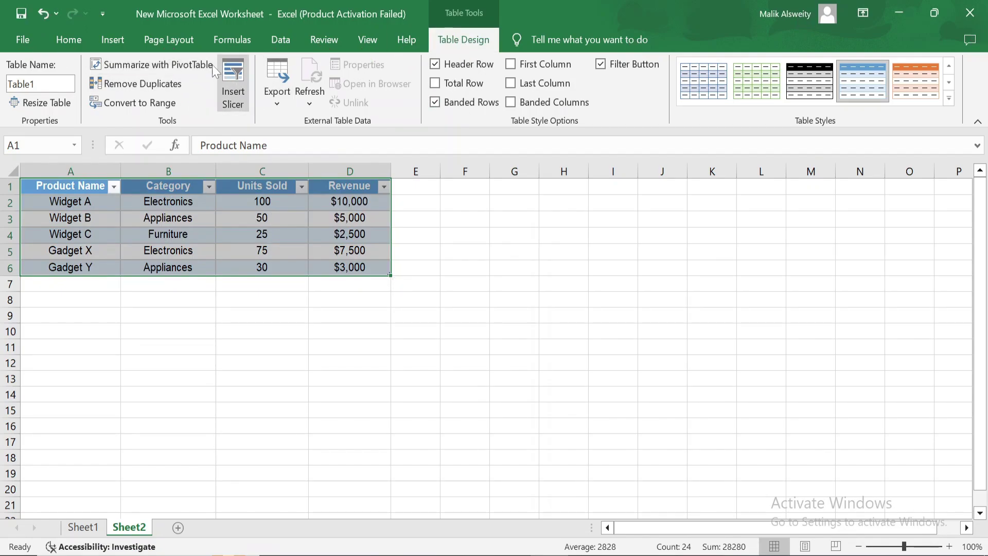
pyautogui.click(41, 83)
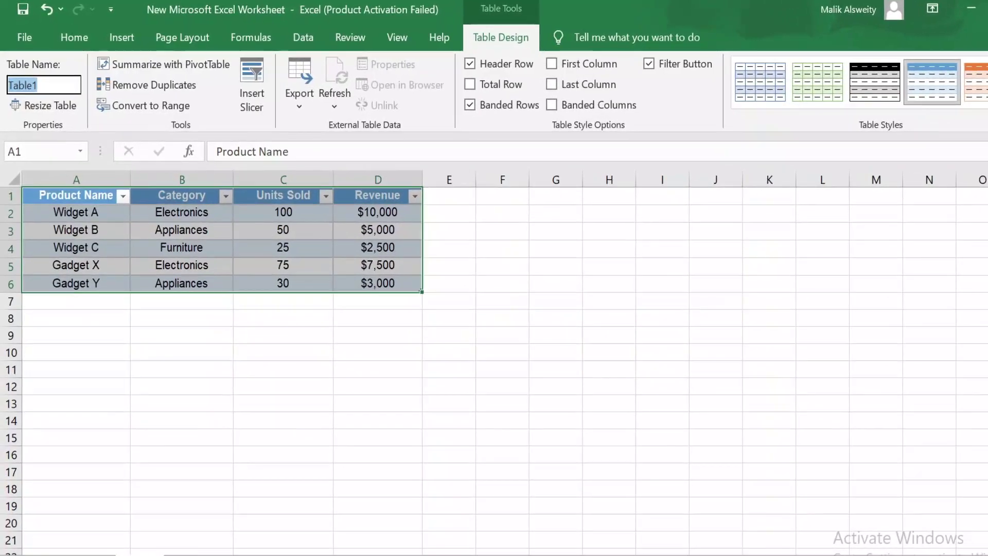
pyautogui.write('SalesD')
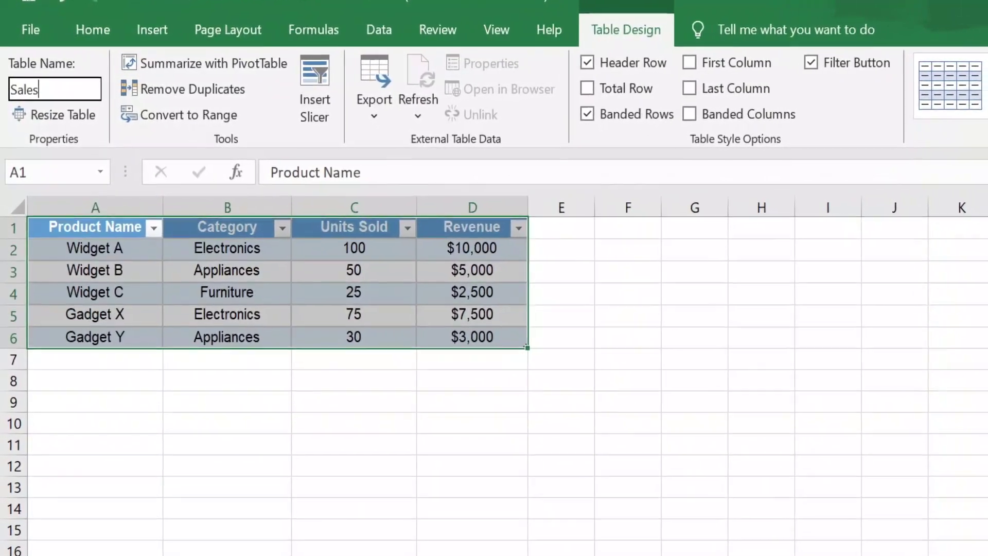
pyautogui.write('ata')
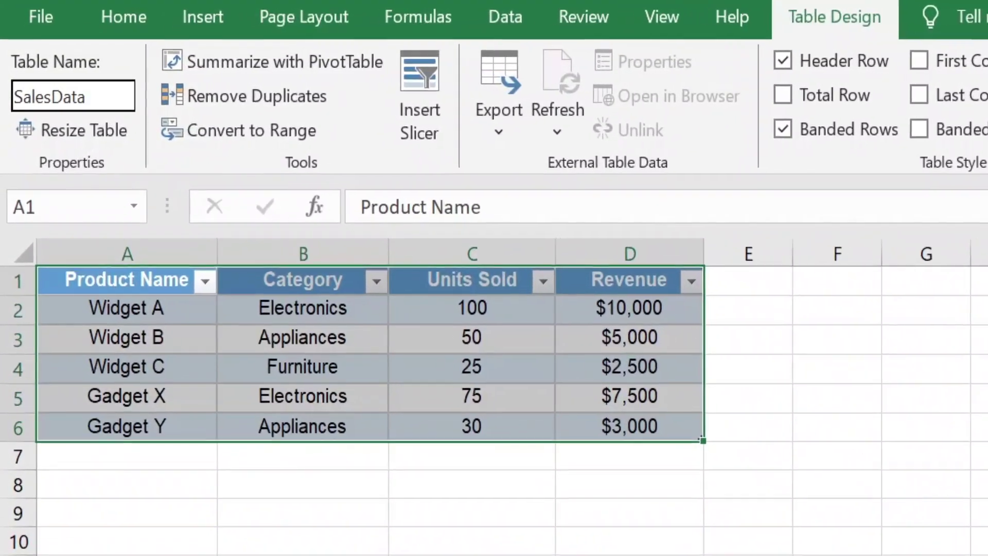
pyautogui.press('Return')
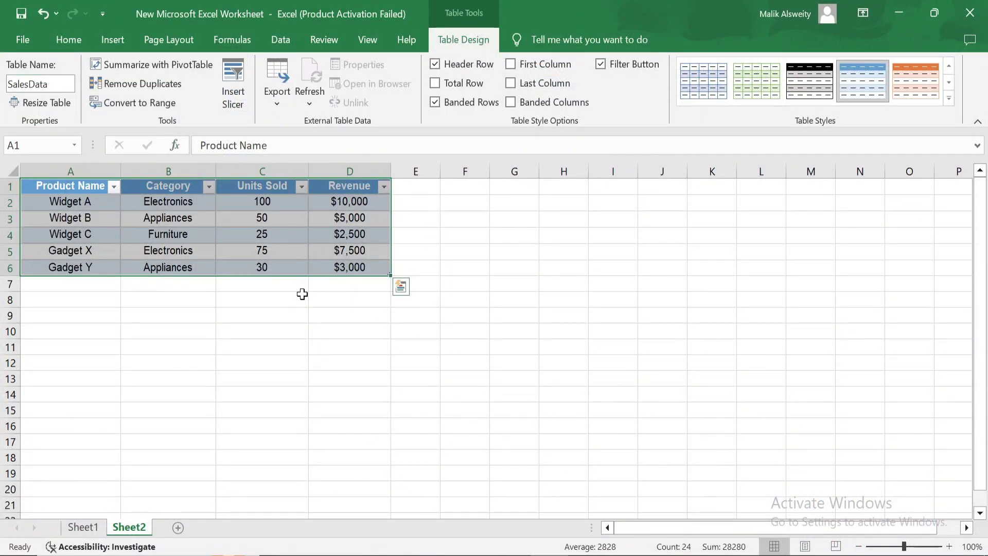
pyautogui.click(326, 314)
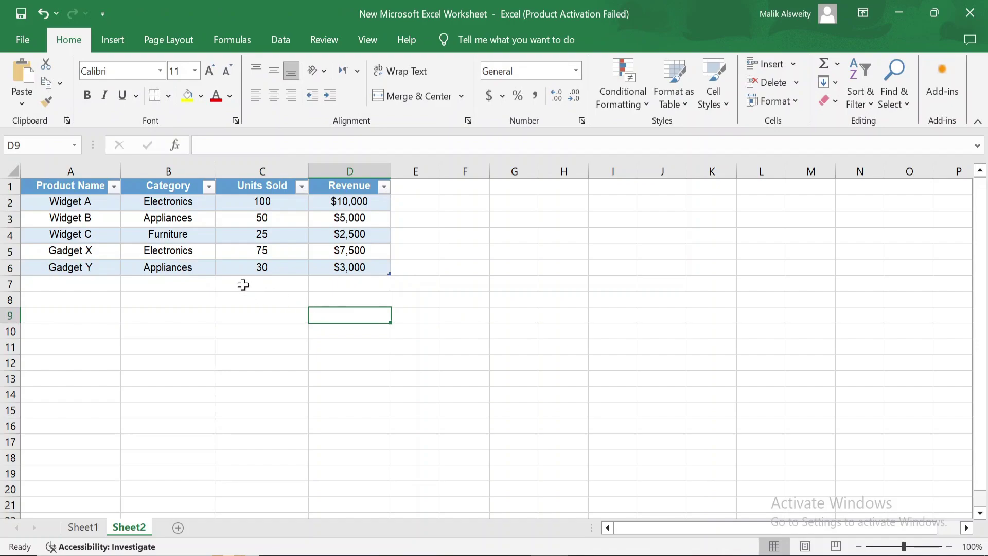
pyautogui.moveTo(62, 189); pyautogui.dragTo(379, 265)
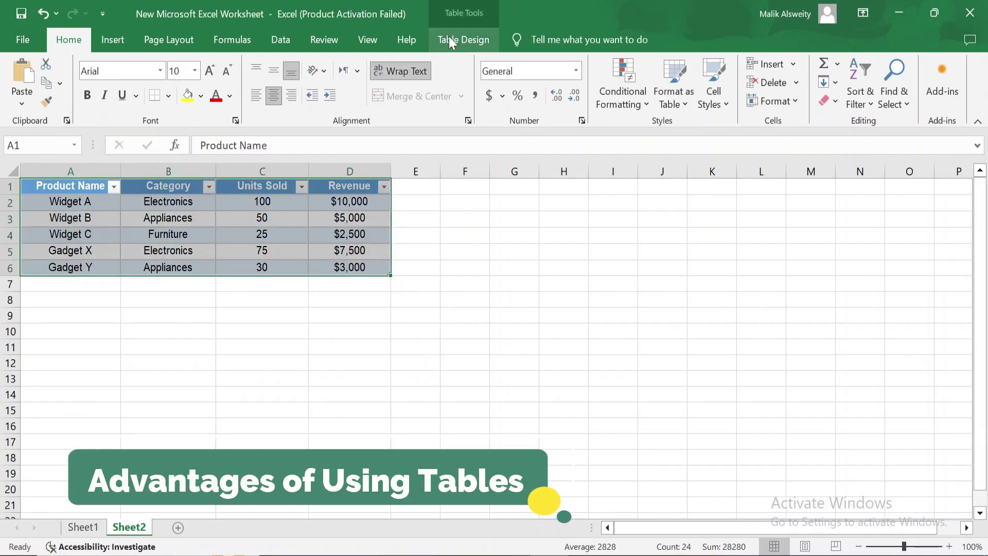
# - Resize the SalesData table to $A$1:$D$7, taking in blank row 7
pyautogui.click(449, 38)
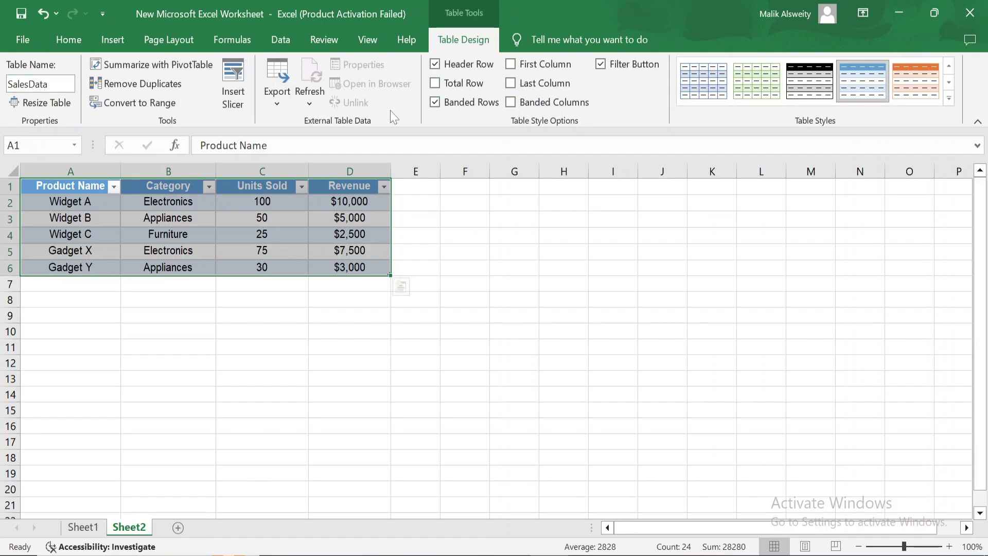
pyautogui.click(366, 347)
pyautogui.moveTo(59, 183); pyautogui.dragTo(335, 265)
pyautogui.click(454, 40)
pyautogui.click(42, 104)
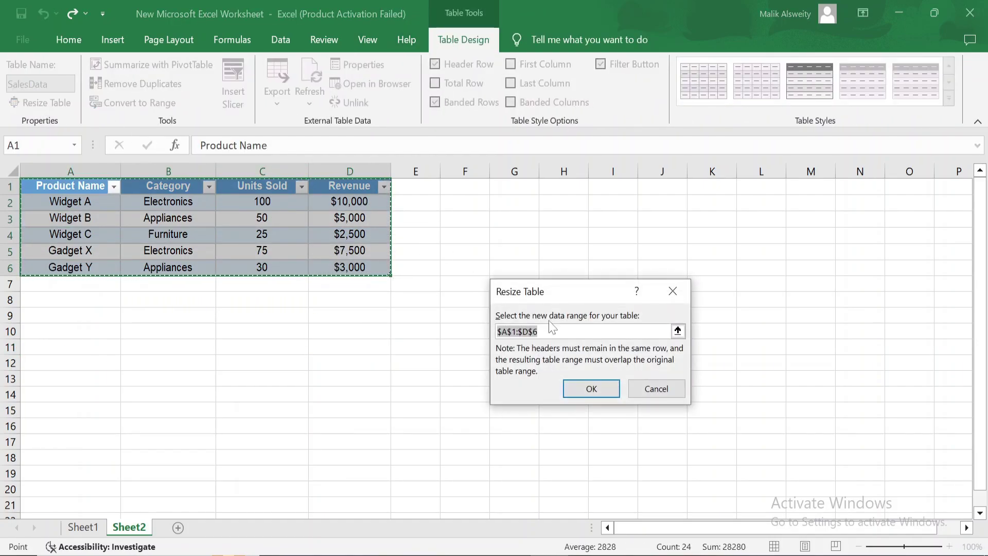
pyautogui.moveTo(73, 189); pyautogui.dragTo(343, 286)
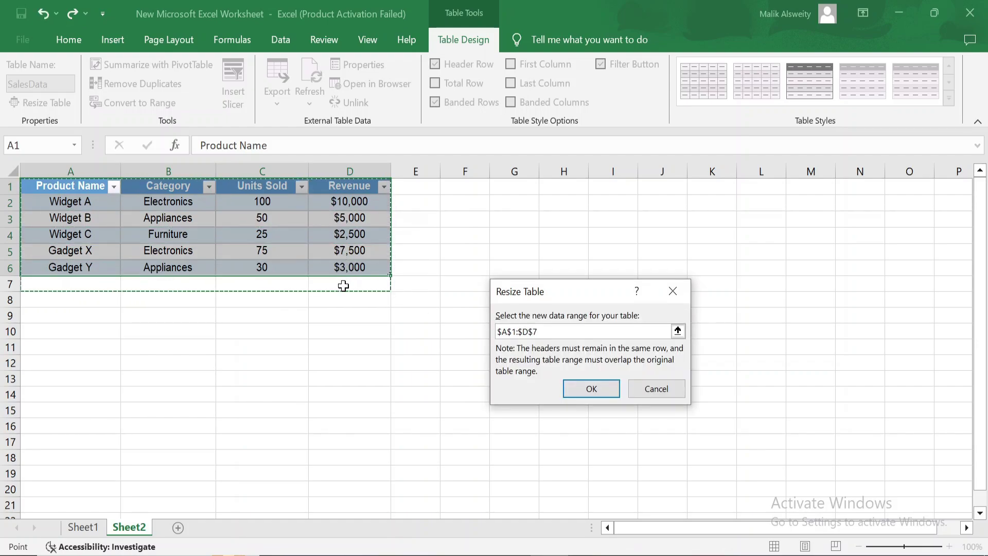
pyautogui.click(587, 392)
# - Filter Product Name to show only Gadget X, then show all products again
pyautogui.click(231, 319)
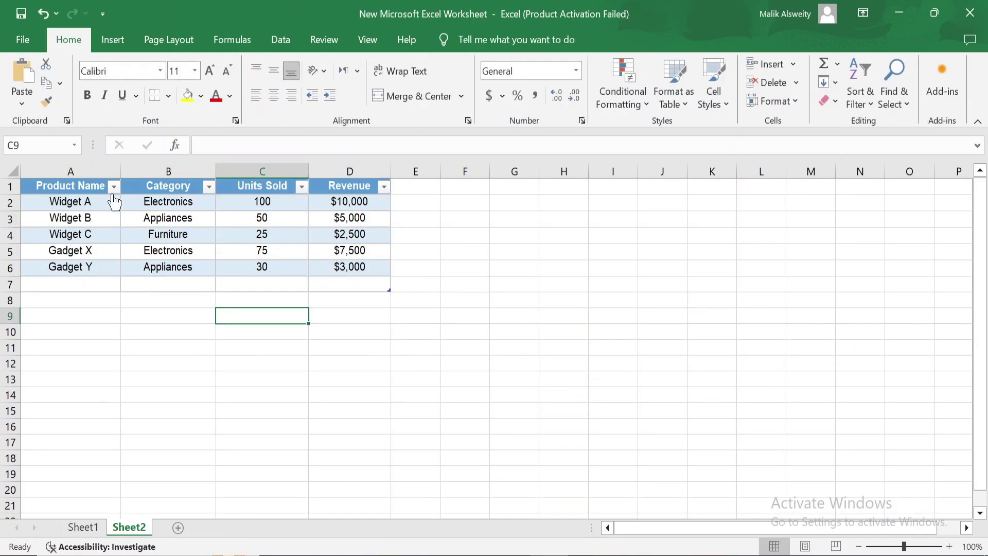
pyautogui.click(113, 187)
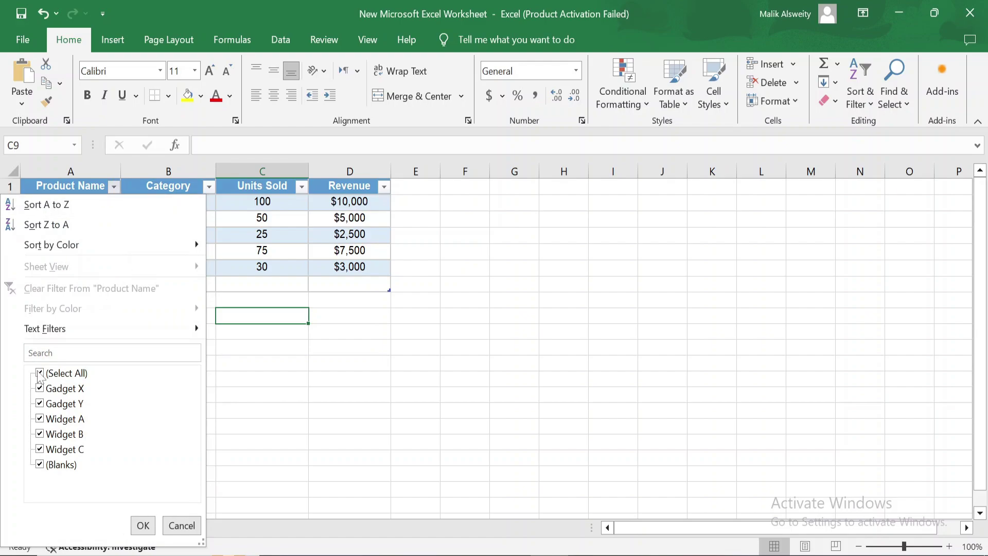
pyautogui.click(49, 389)
pyautogui.click(143, 525)
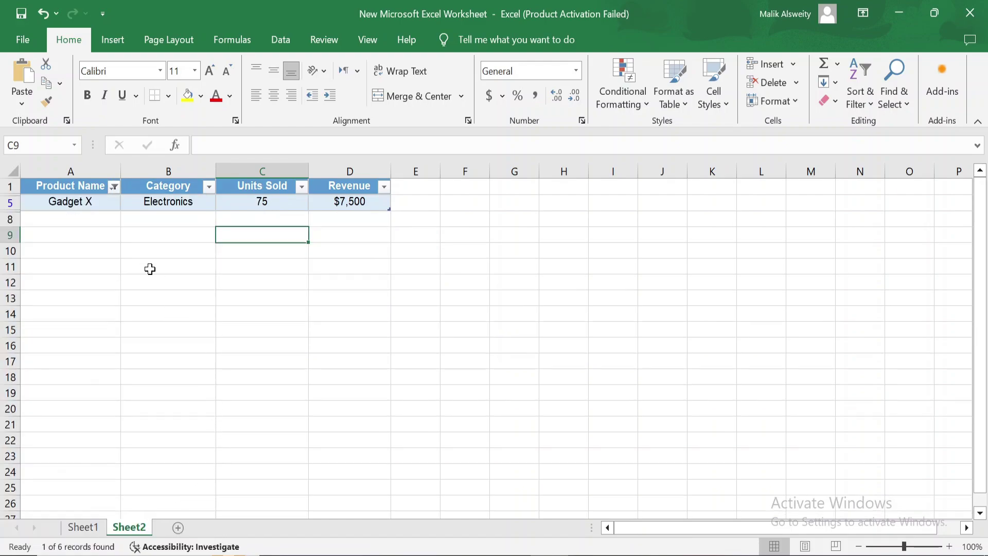
pyautogui.click(114, 186)
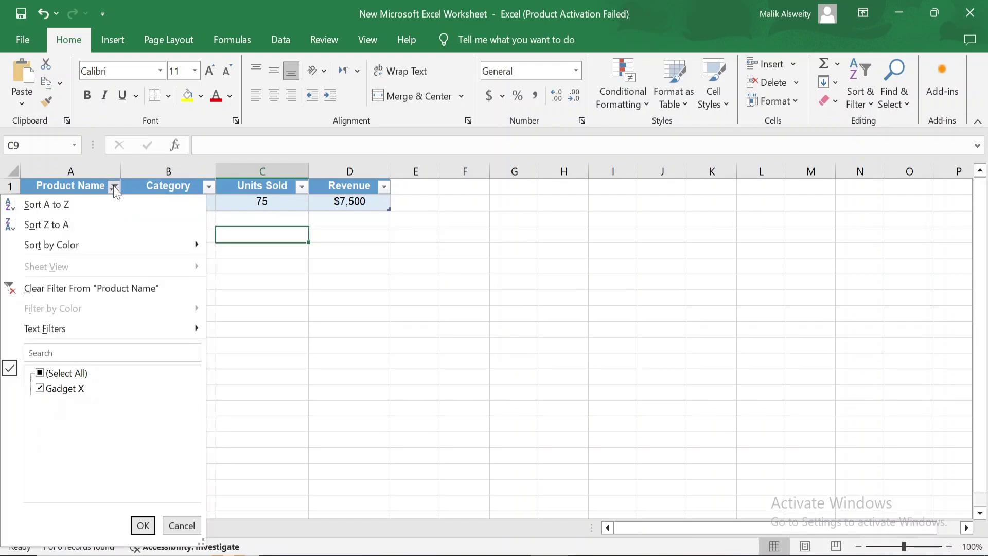
pyautogui.click(143, 525)
# - Filter Revenue with Number Filters > Greater Than 5000
pyautogui.click(384, 186)
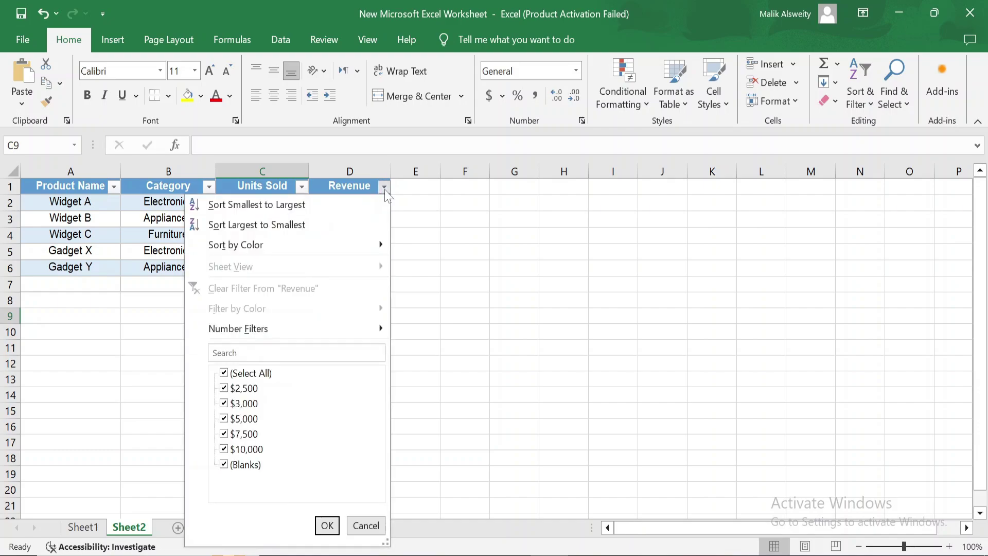
pyautogui.moveTo(308, 328)
pyautogui.click(444, 373)
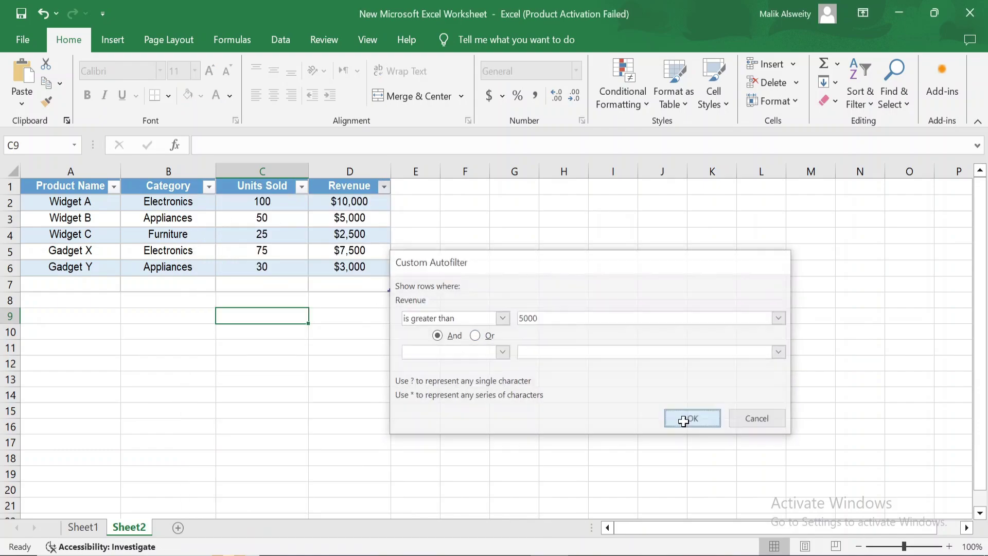
pyautogui.click(690, 419)
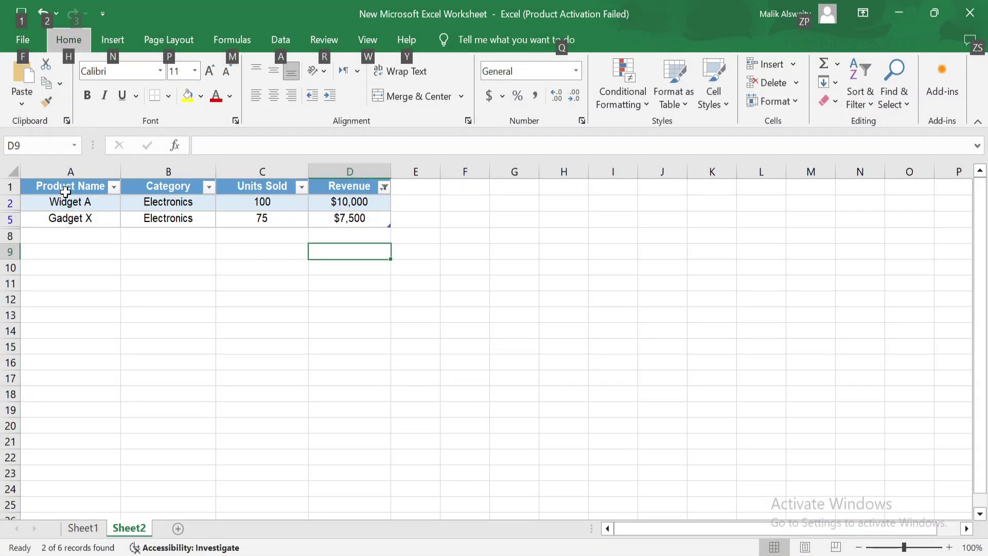
# - Turn off table filtering with Data > Filter so all rows show
pyautogui.moveTo(66, 190); pyautogui.dragTo(342, 218)
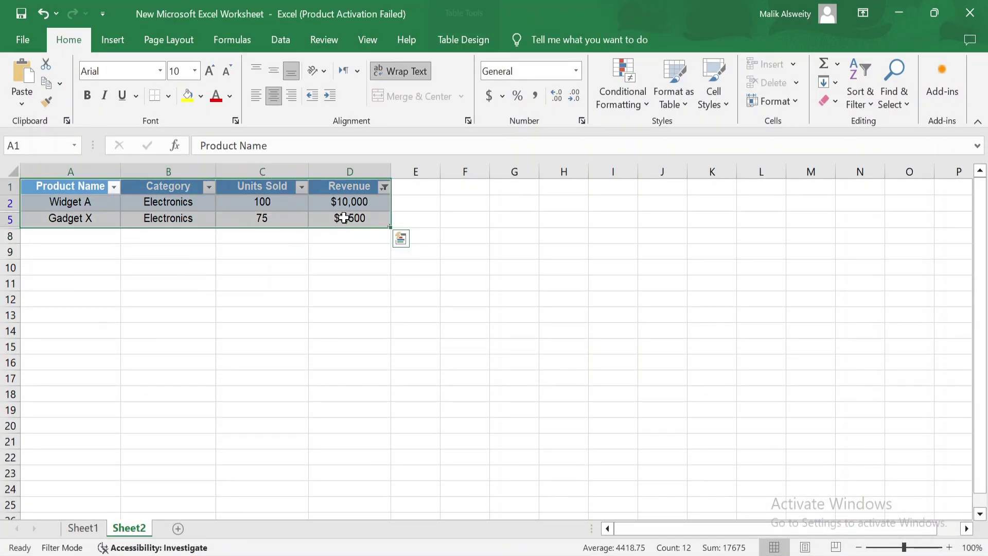
pyautogui.click(281, 40)
pyautogui.click(547, 85)
pyautogui.click(435, 247)
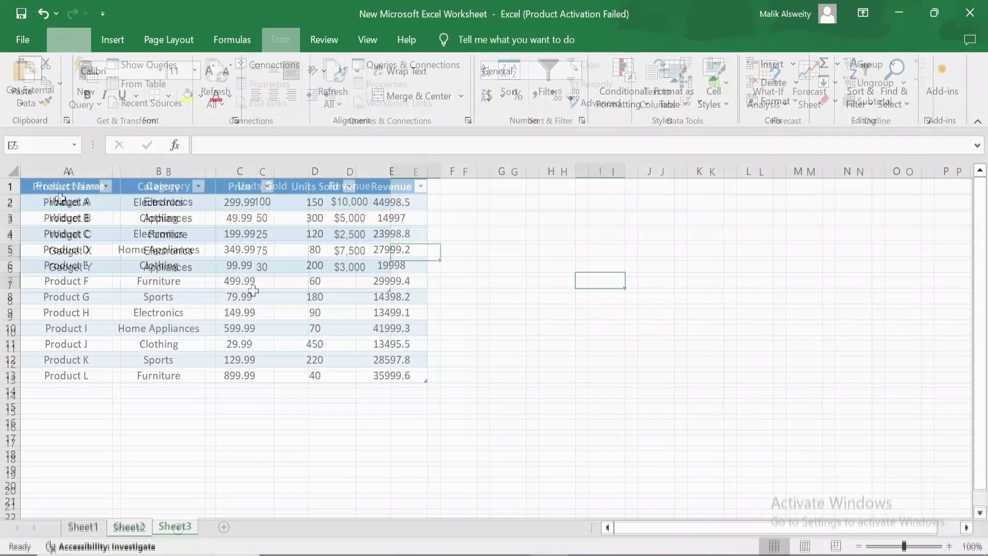
# - Resize Table2 to $A$1:$F$13 and widen column F to show Column1
pyautogui.moveTo(66, 187); pyautogui.dragTo(406, 375)
pyautogui.click(463, 39)
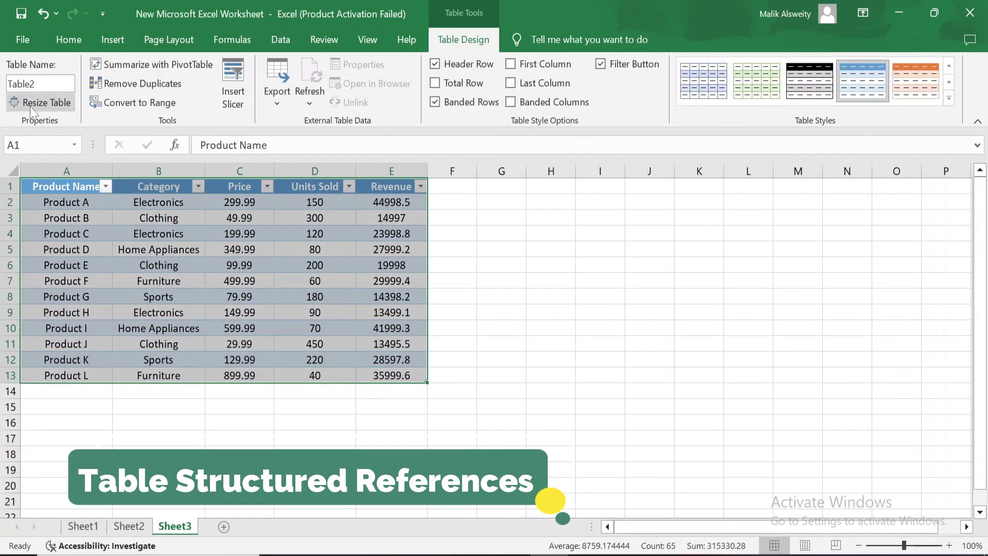
pyautogui.click(47, 103)
pyautogui.moveTo(66, 187); pyautogui.dragTo(443, 378)
pyautogui.click(591, 386)
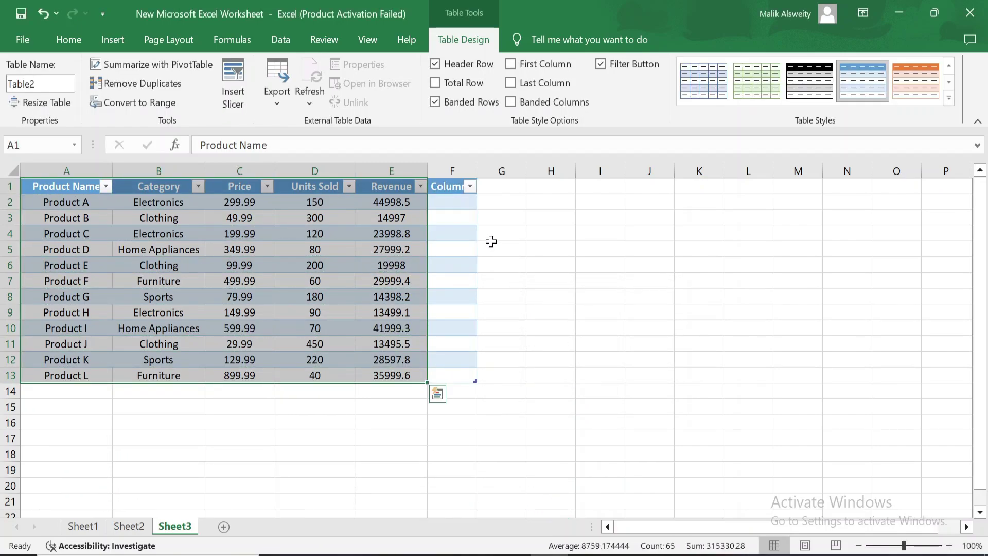
pyautogui.moveTo(473, 173); pyautogui.dragTo(509, 173)
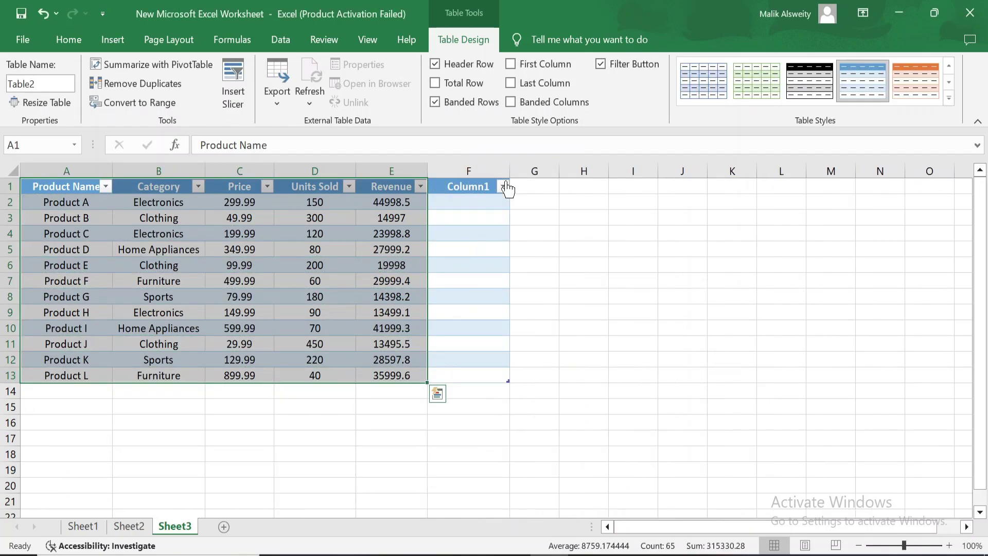
# - Rename the Column1 header in F1 to Total Sales
pyautogui.doubleClick(476, 186)
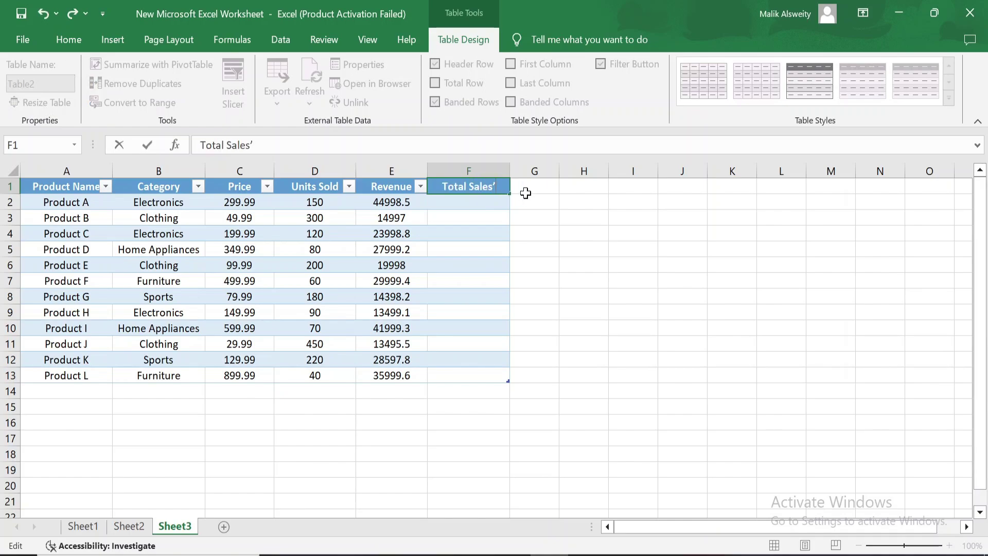
pyautogui.write('Total Sales')
pyautogui.click(542, 204)
# - Enter =[Units Sold]*[Price] in F2 so it fills all 12 rows
pyautogui.press('Left')
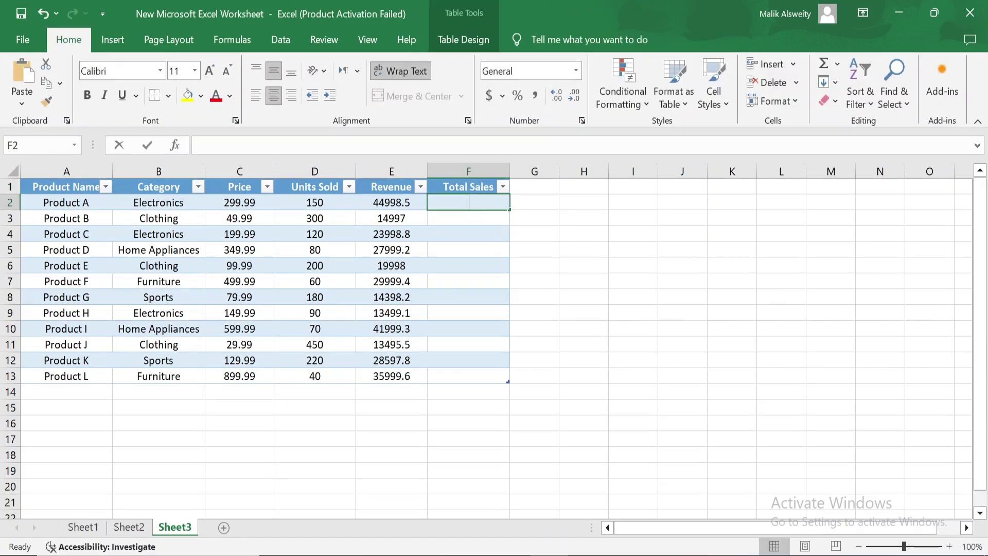
pyautogui.write('=')
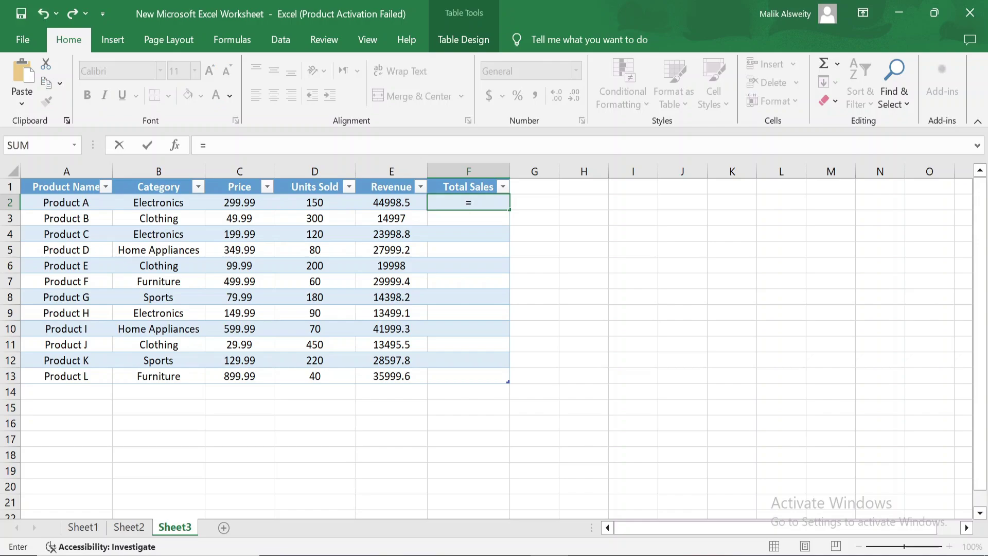
pyautogui.write('[')
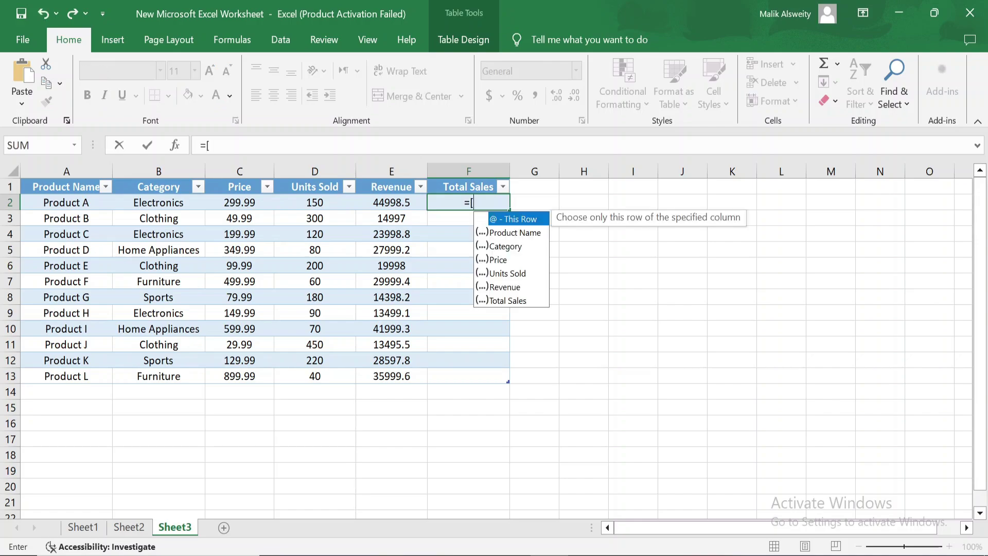
pyautogui.doubleClick(504, 274)
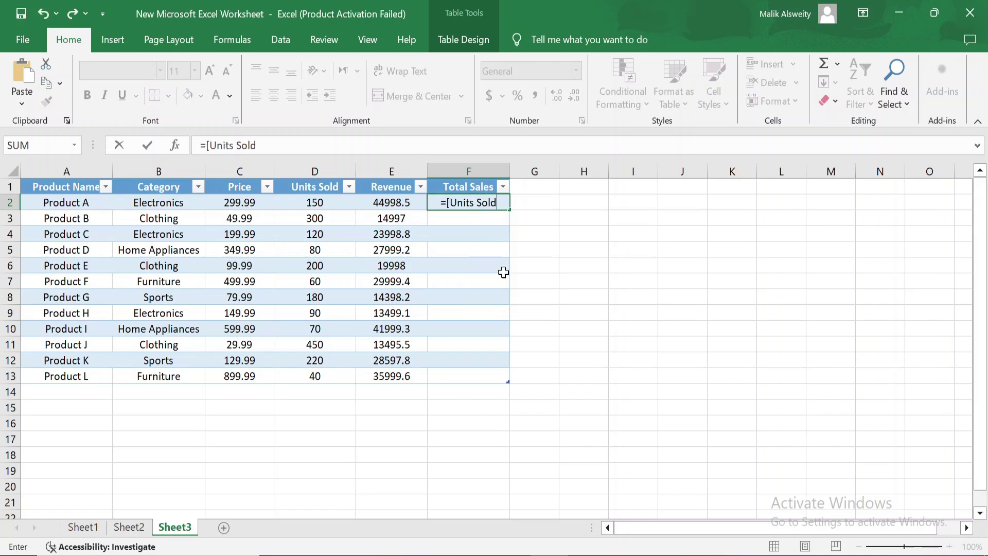
pyautogui.write(']')
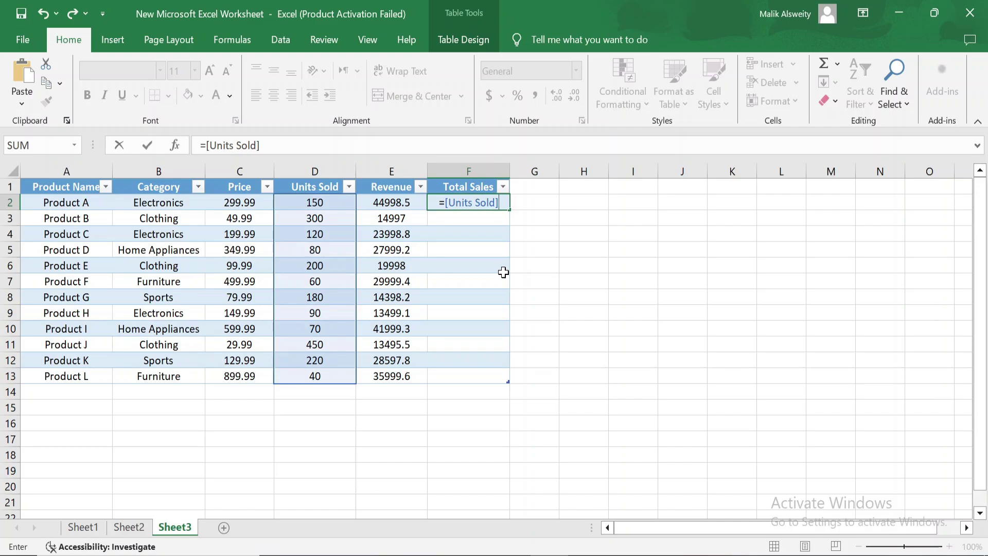
pyautogui.write('*[')
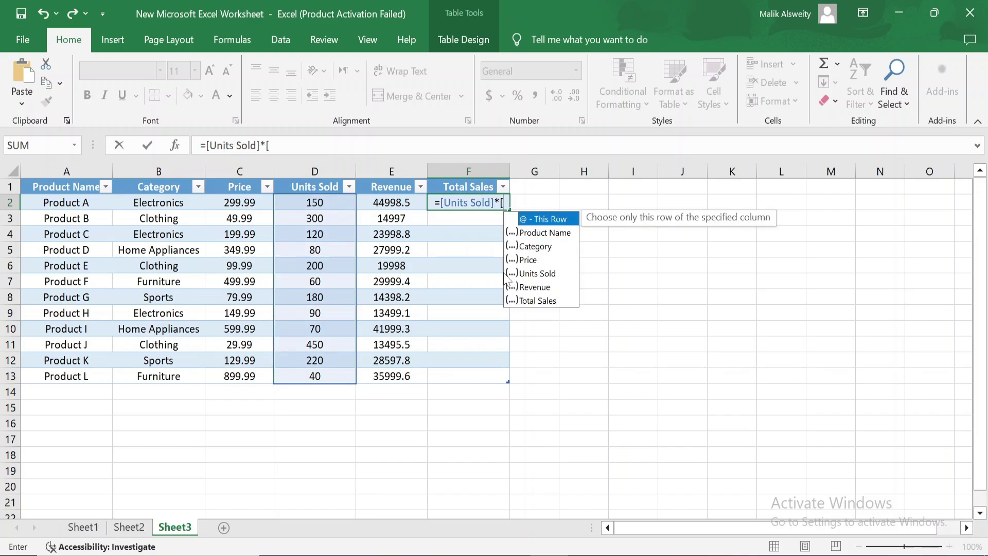
pyautogui.doubleClick(535, 260)
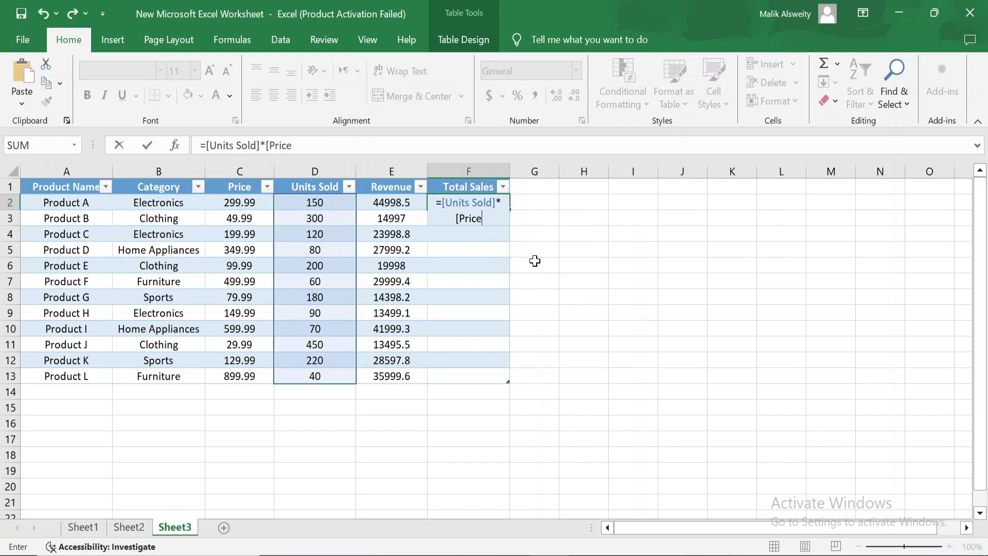
pyautogui.write(']')
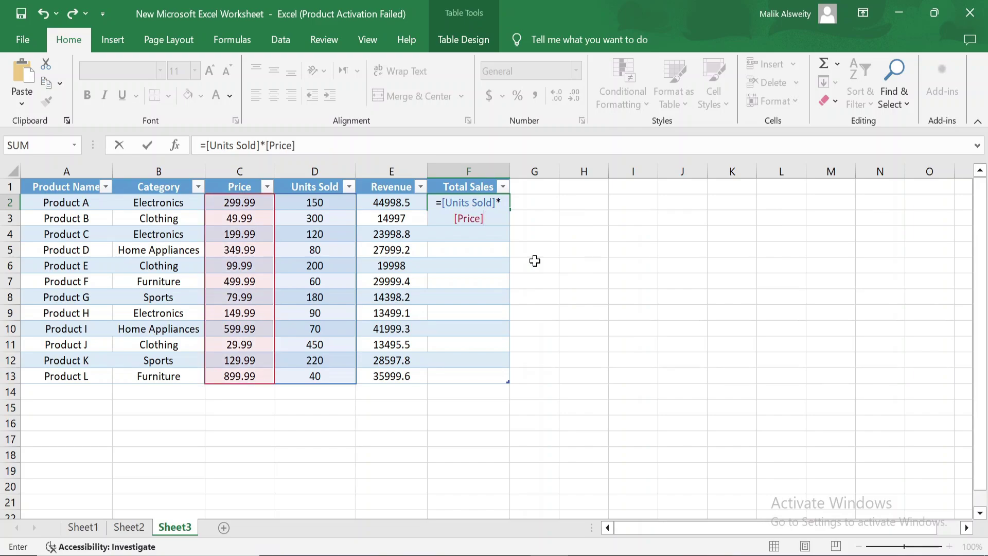
pyautogui.press('Return')
pyautogui.click(554, 206)
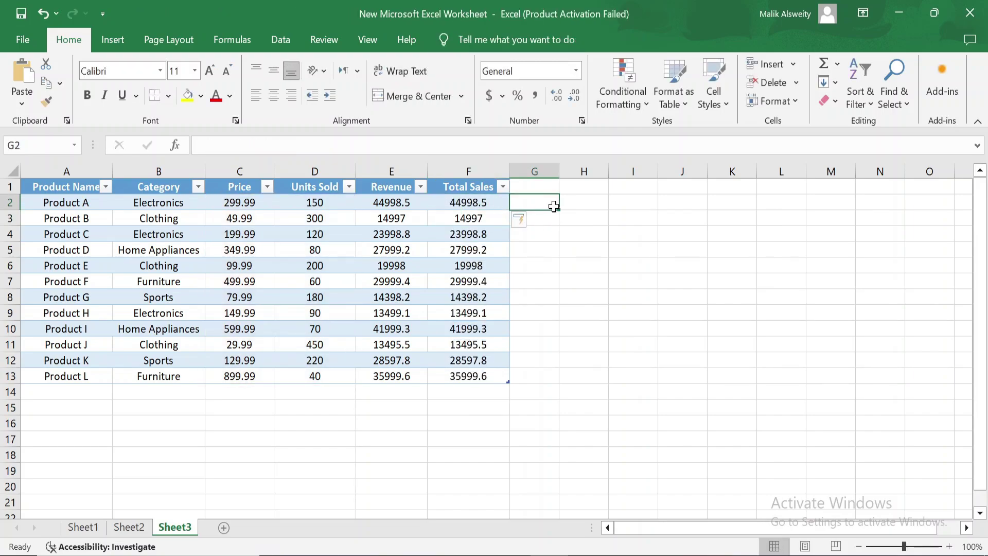
pyautogui.moveTo(493, 206); pyautogui.dragTo(492, 375)
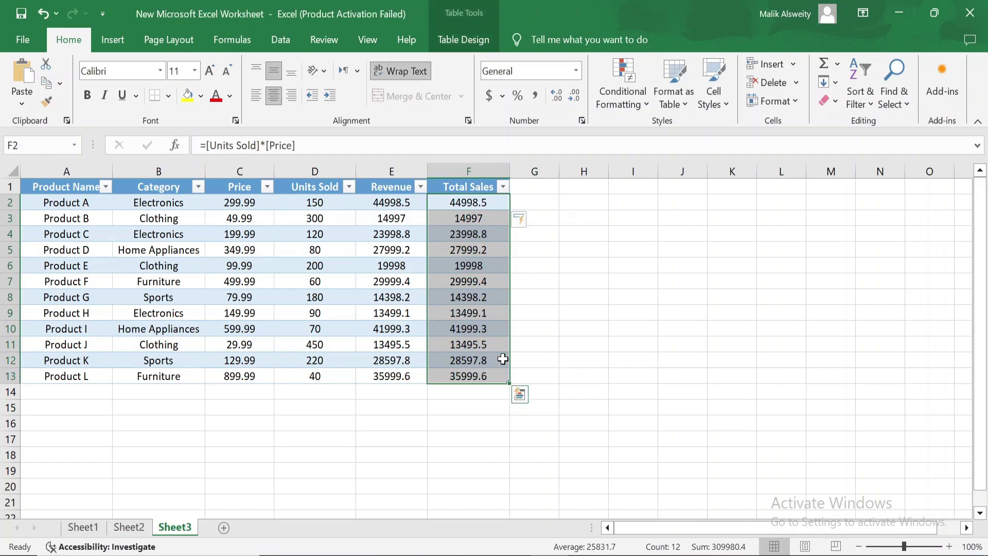
pyautogui.click(562, 218)
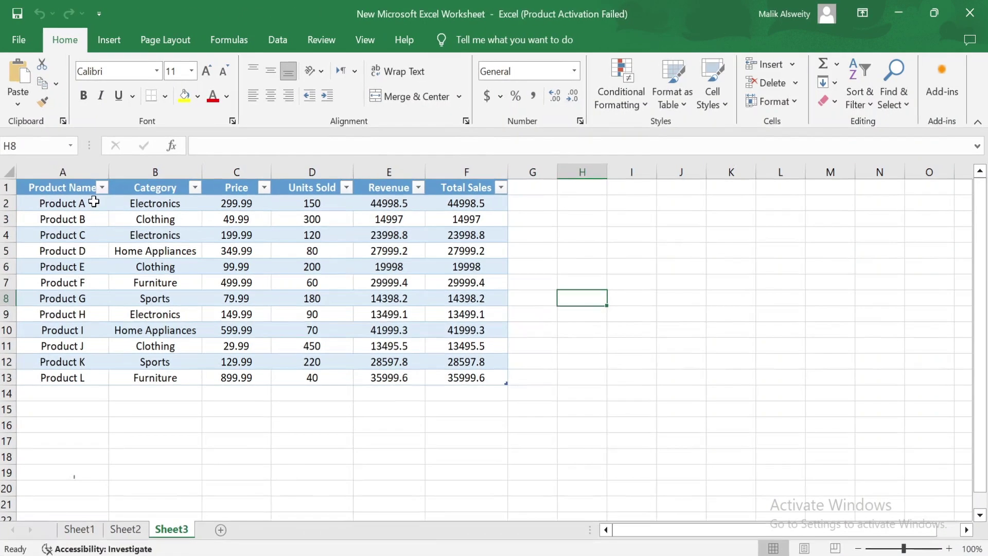
# - Apply White, Table Style Light 8 and toggle Banded Rows off, on and off
pyautogui.moveTo(83, 186); pyautogui.dragTo(491, 375)
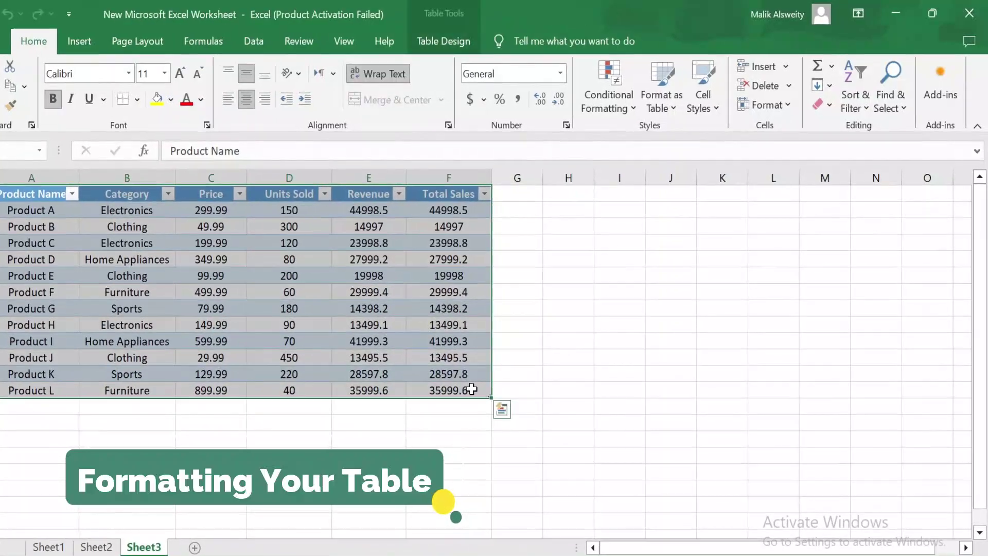
pyautogui.click(440, 41)
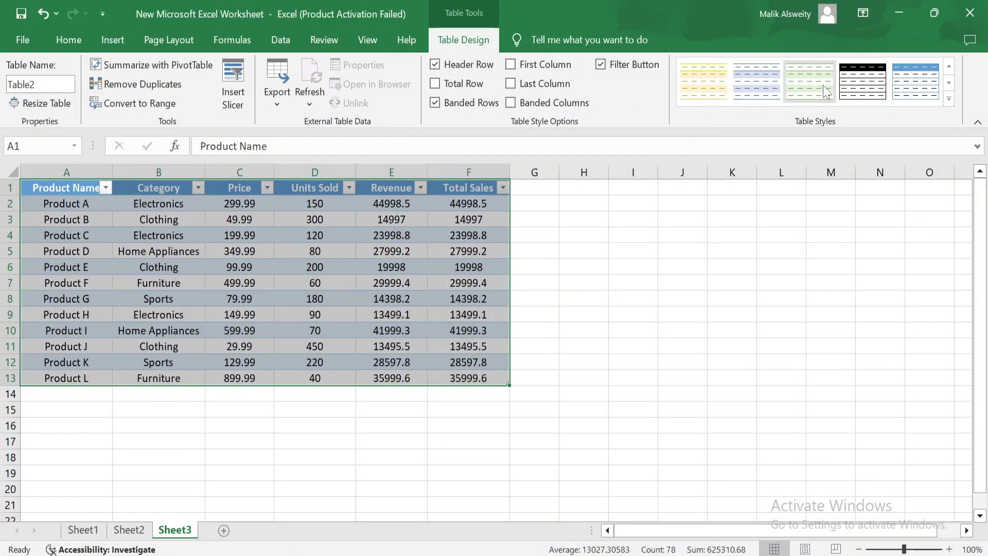
pyautogui.click(860, 90)
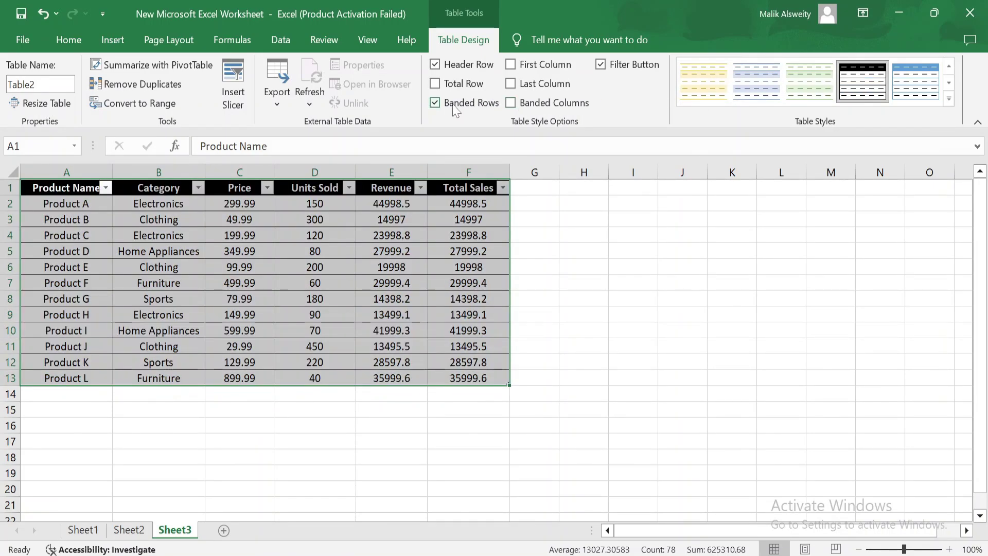
pyautogui.click(453, 105)
pyautogui.click(455, 108)
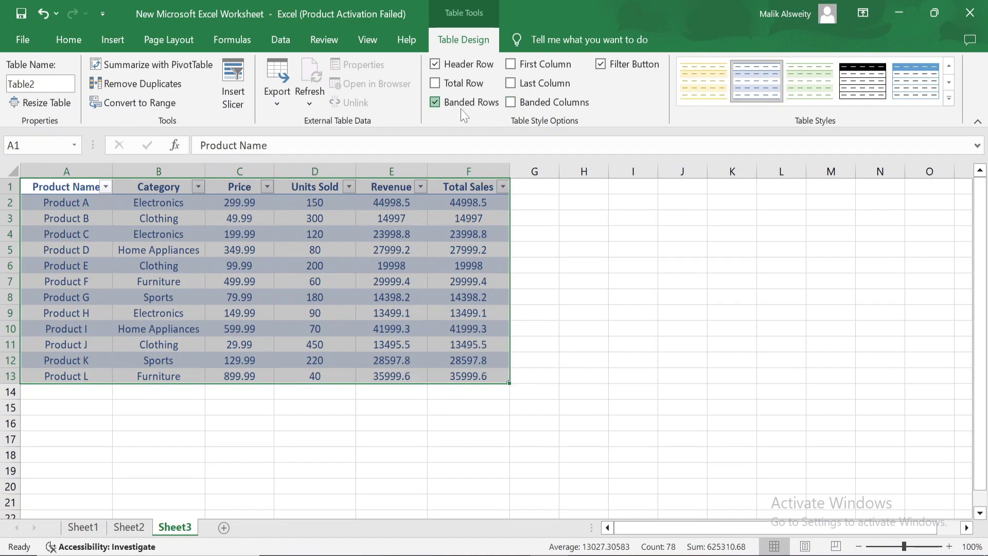
pyautogui.click(461, 107)
pyautogui.click(630, 250)
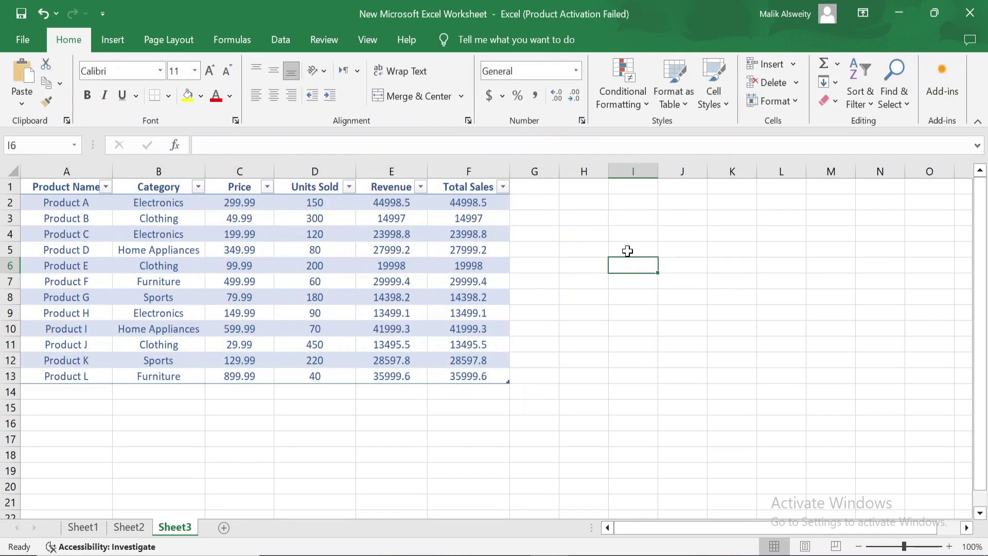
pyautogui.press('Left')
# - Apply the black-header Table Style Medium 1 from the Table Styles gallery
pyautogui.moveTo(44, 188); pyautogui.dragTo(489, 374)
pyautogui.click(949, 86)
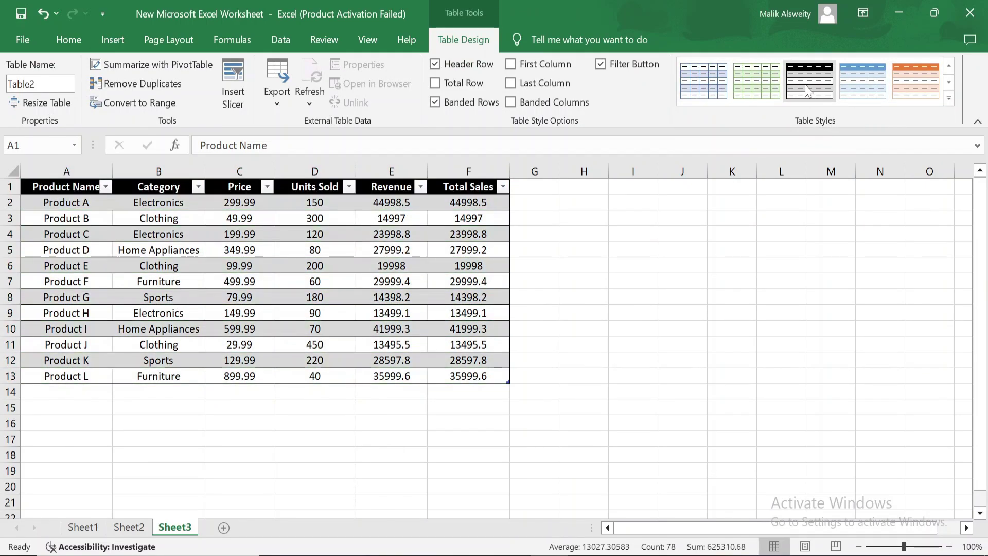
pyautogui.click(806, 87)
pyautogui.click(555, 251)
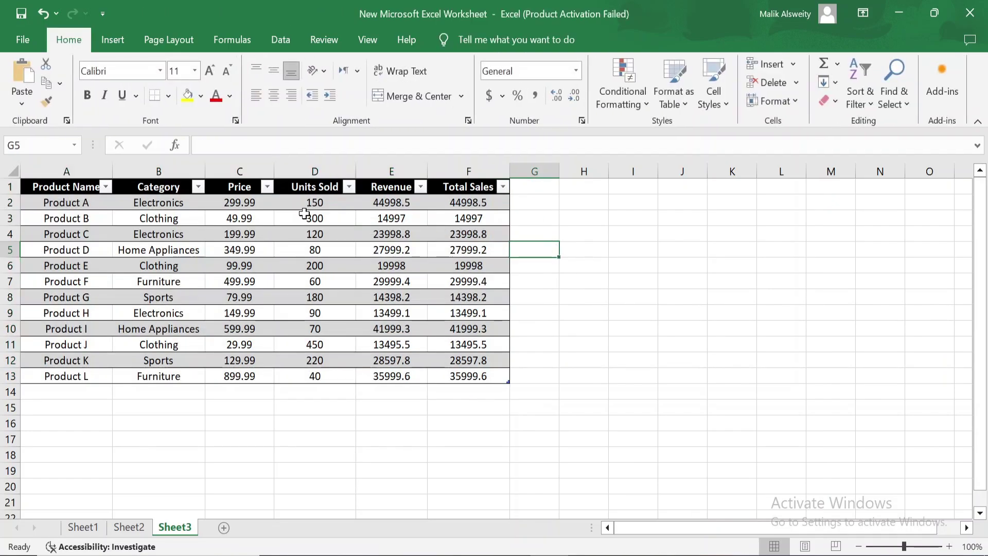
pyautogui.moveTo(56, 187); pyautogui.dragTo(470, 376)
pyautogui.click(464, 40)
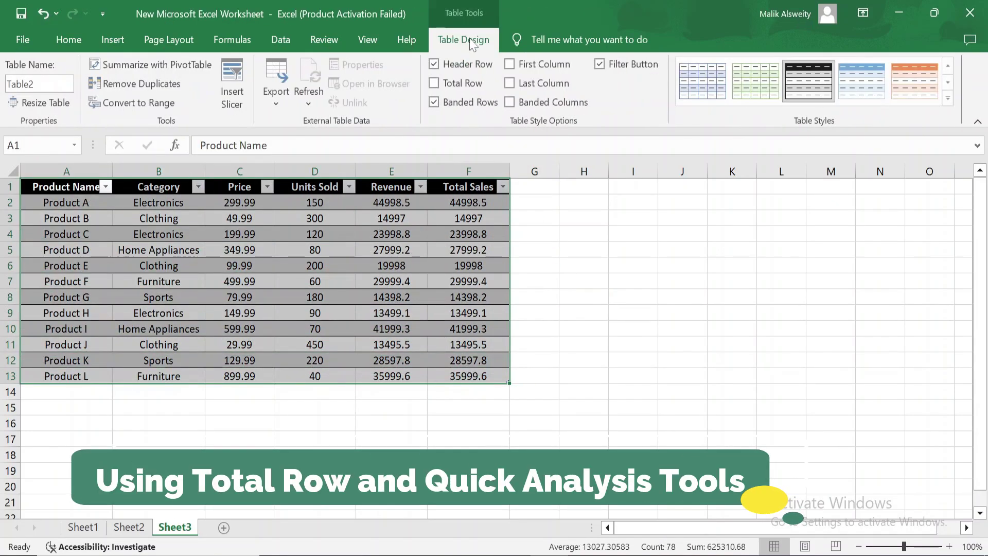
# - Add a Total row to Table2, summing Total Sales to 309980.4
pyautogui.click(435, 84)
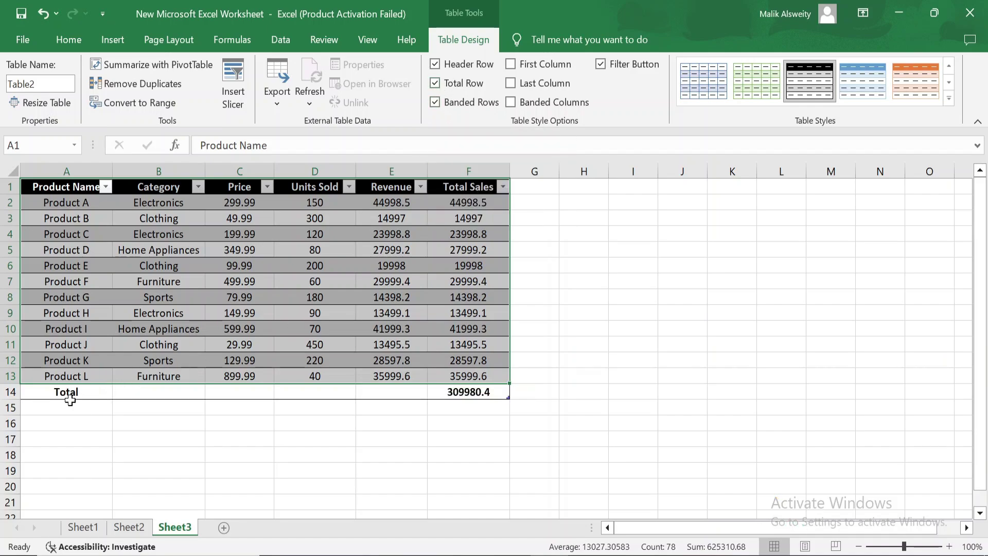
pyautogui.moveTo(47, 393); pyautogui.dragTo(452, 392)
pyautogui.click(563, 383)
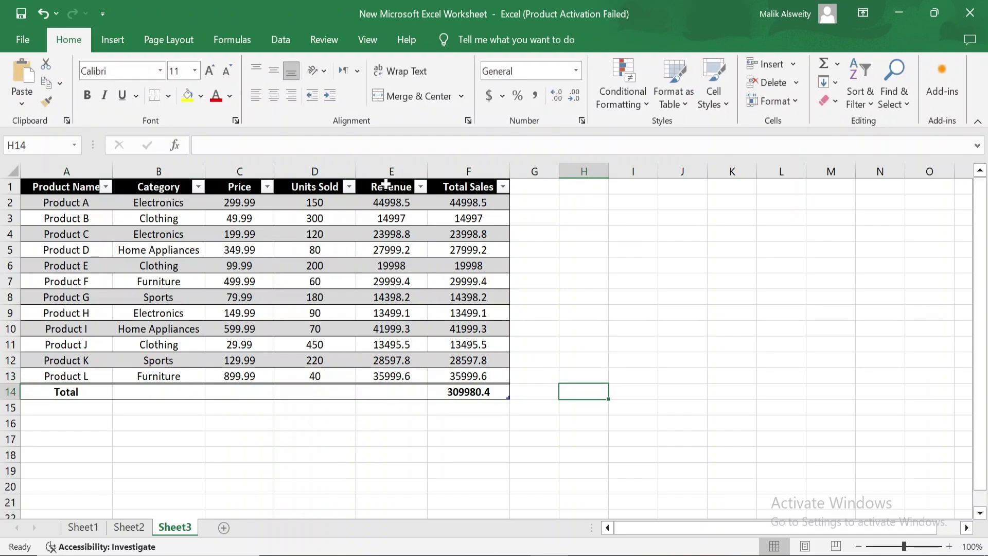
# - Set the Revenue total in E14 to Sum, then Average, then Count (12)
pyautogui.click(402, 394)
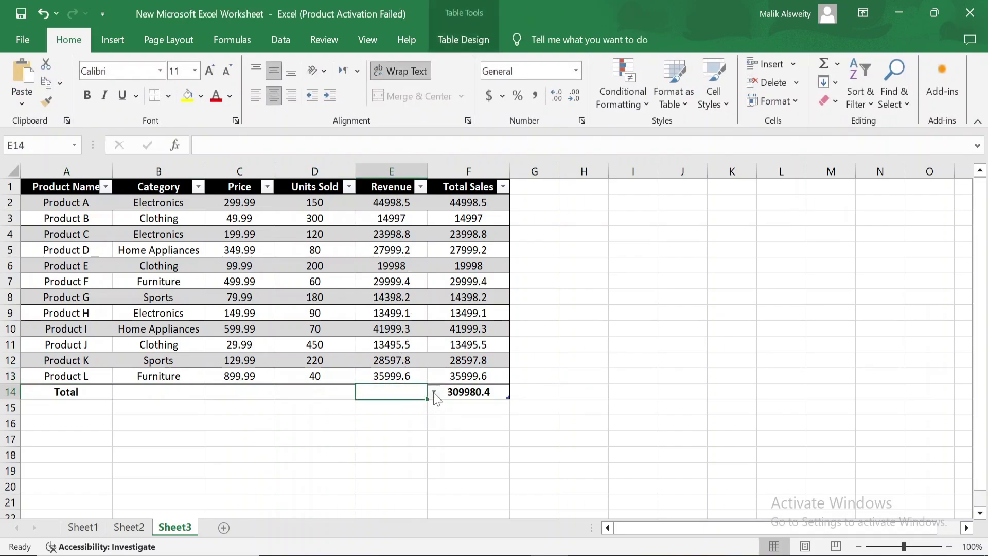
pyautogui.click(434, 392)
pyautogui.click(397, 475)
pyautogui.click(399, 423)
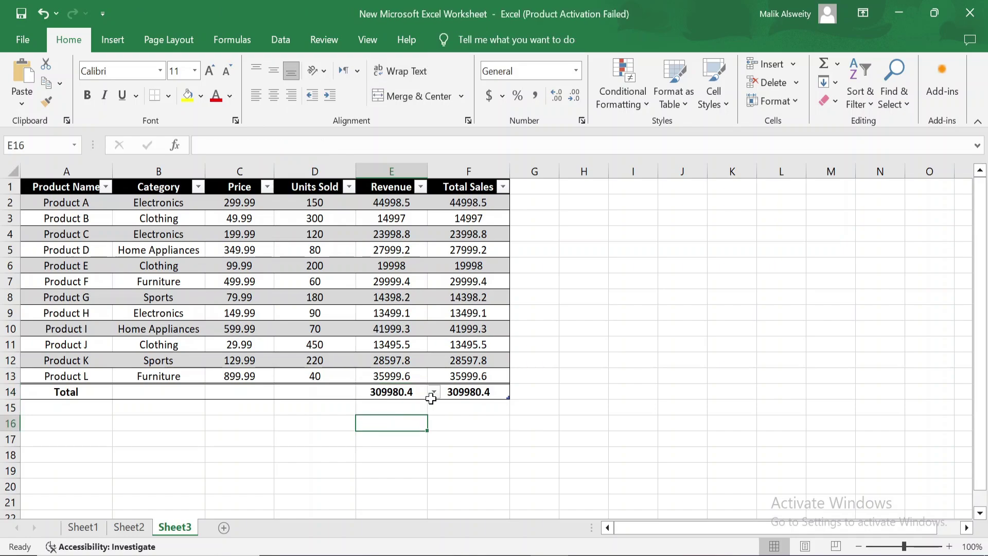
pyautogui.click(410, 395)
pyautogui.click(434, 393)
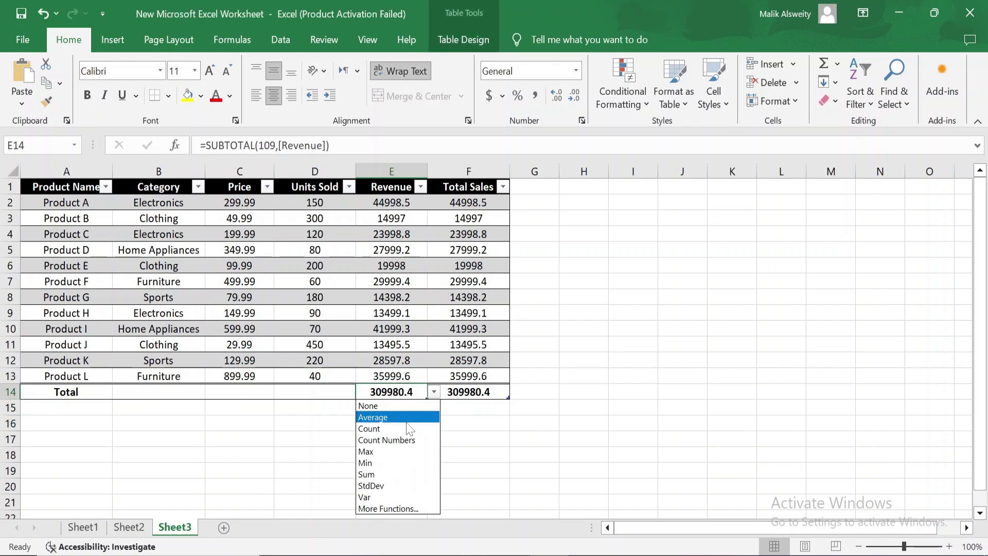
pyautogui.click(400, 417)
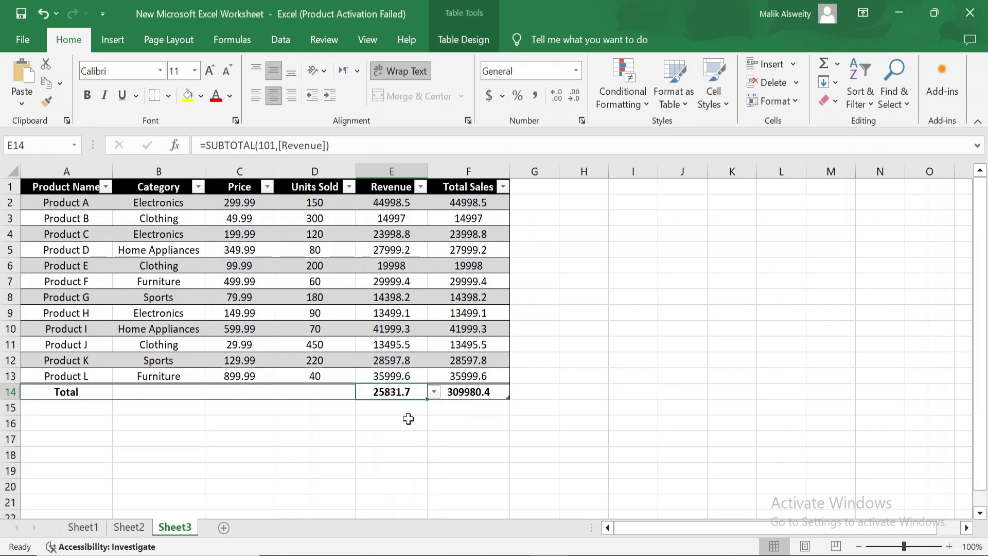
pyautogui.click(434, 391)
pyautogui.click(408, 428)
pyautogui.moveTo(72, 187); pyautogui.dragTo(509, 385)
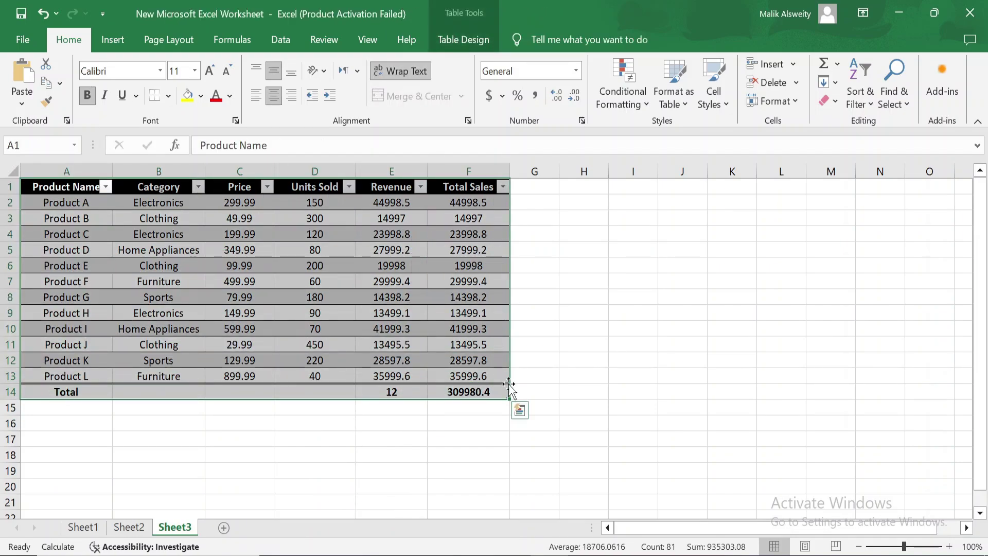
# - Insert the Sum of Price by Category clustered column chart from Quick Analysis Charts
pyautogui.click(519, 412)
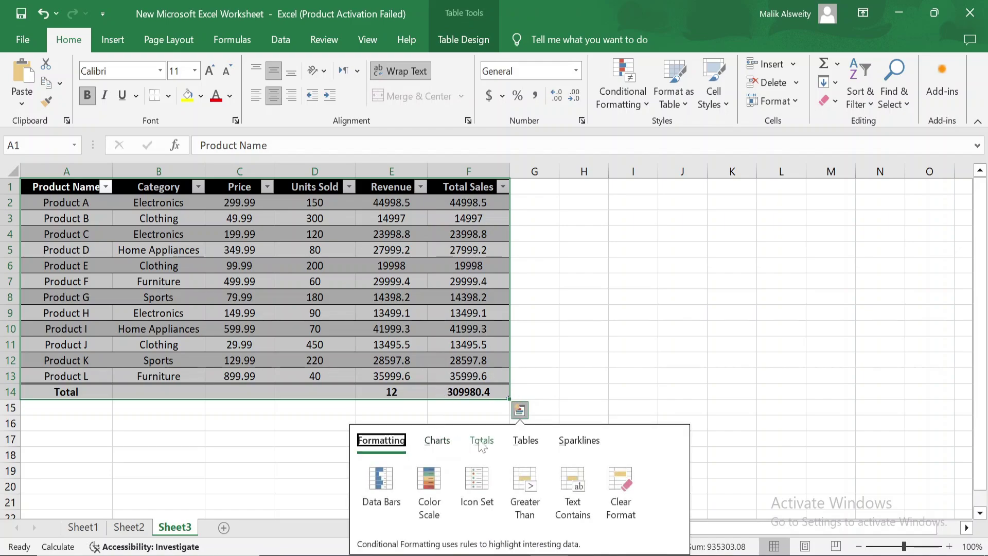
pyautogui.click(444, 440)
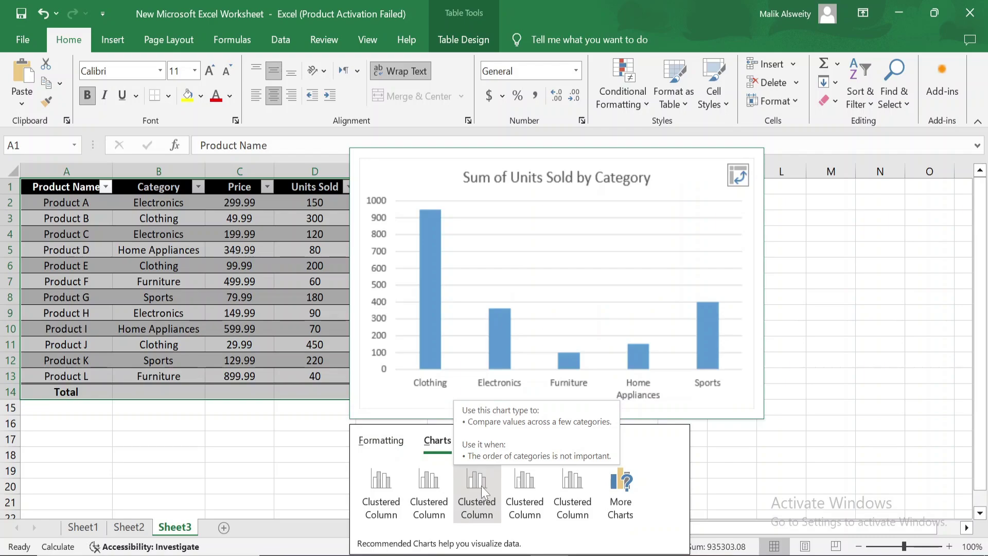
pyautogui.click(576, 493)
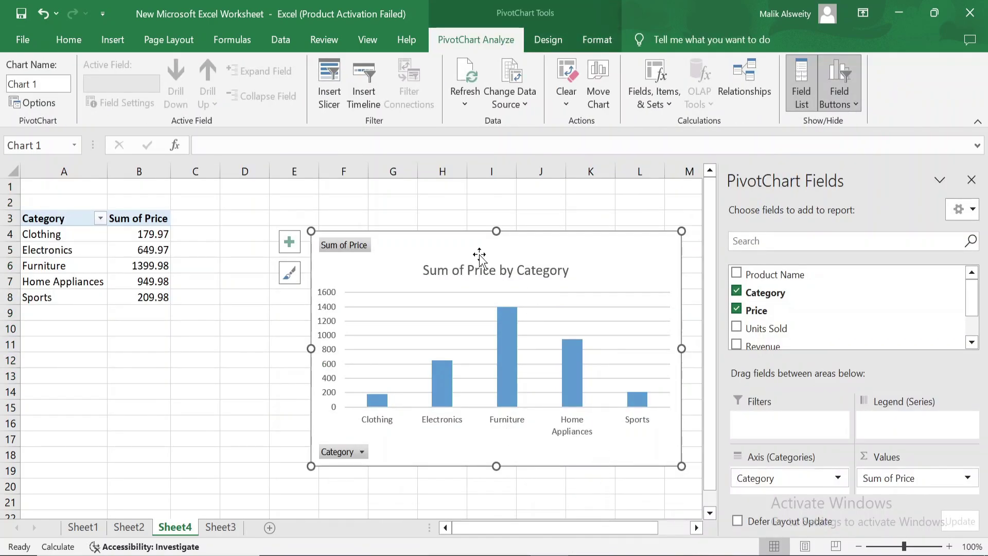
pyautogui.click(971, 179)
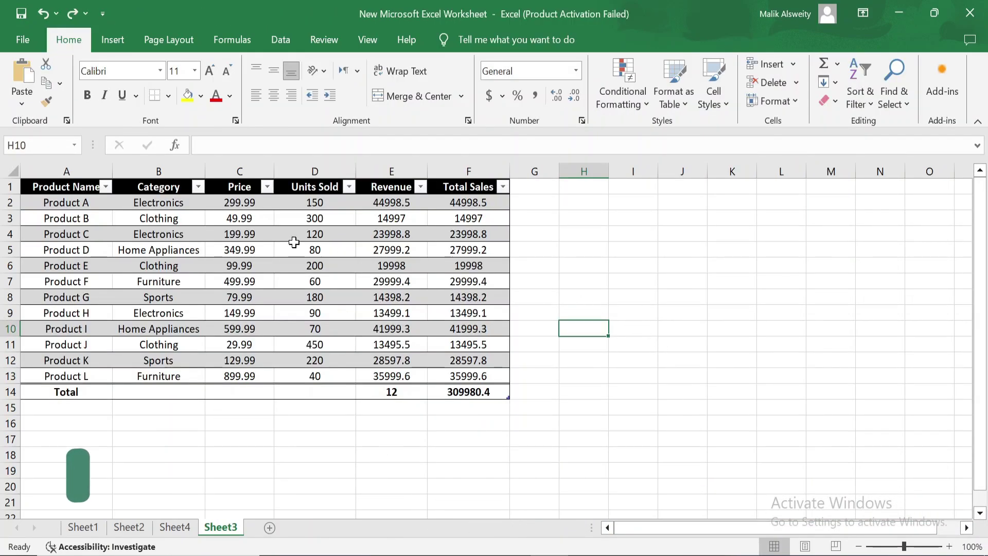
# - Convert Table2 to a plain range, keeping its black-header styling and 309980.4 Total row
pyautogui.moveTo(46, 185); pyautogui.dragTo(479, 391)
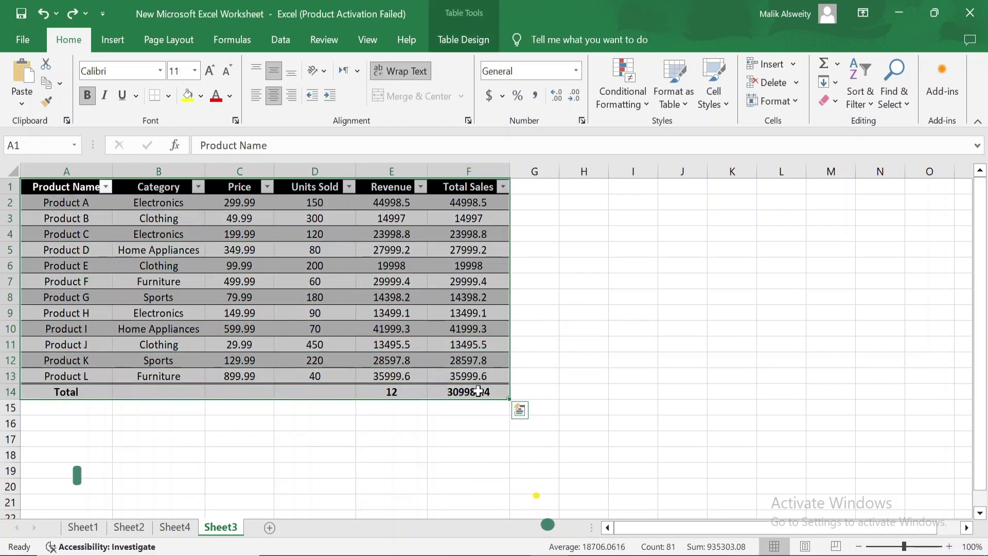
pyautogui.click(458, 40)
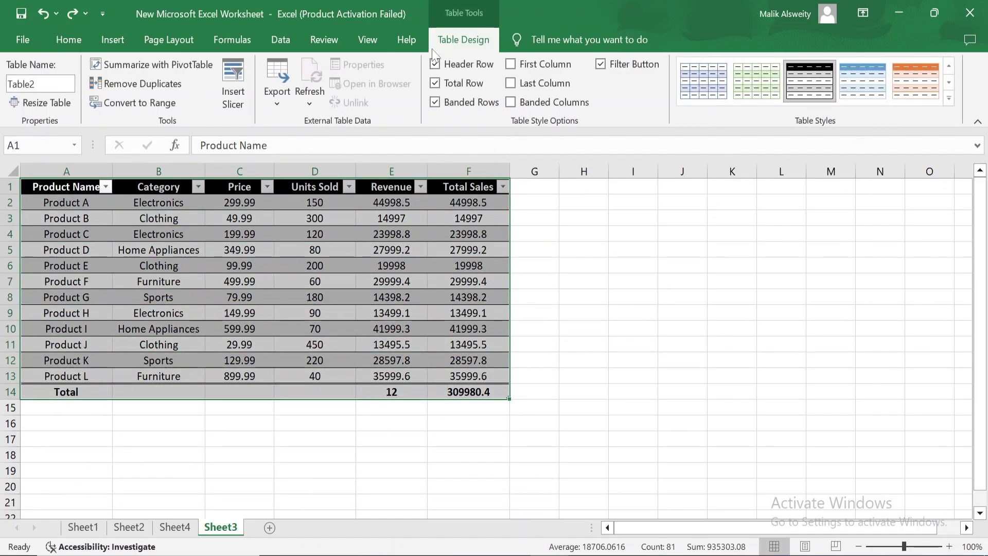
pyautogui.click(134, 104)
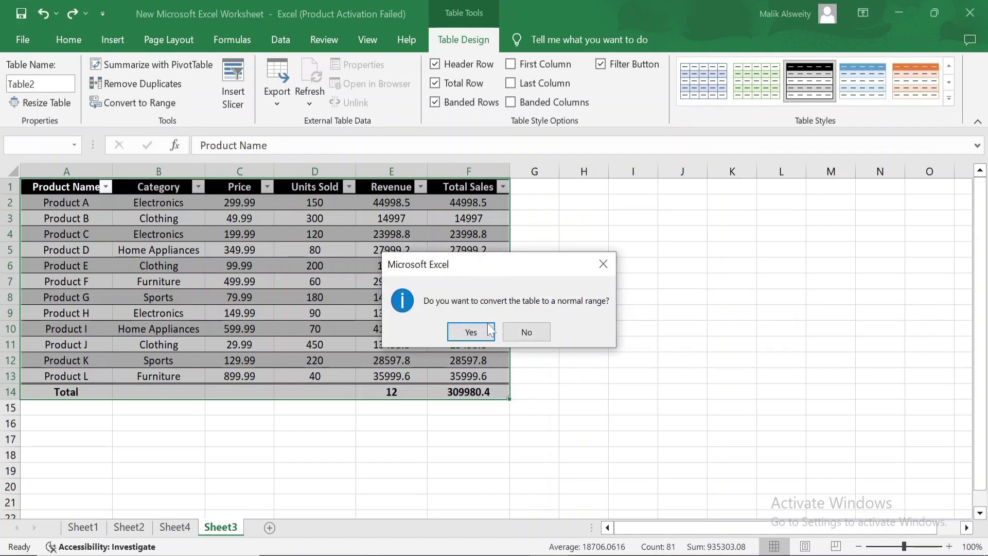
pyautogui.click(471, 332)
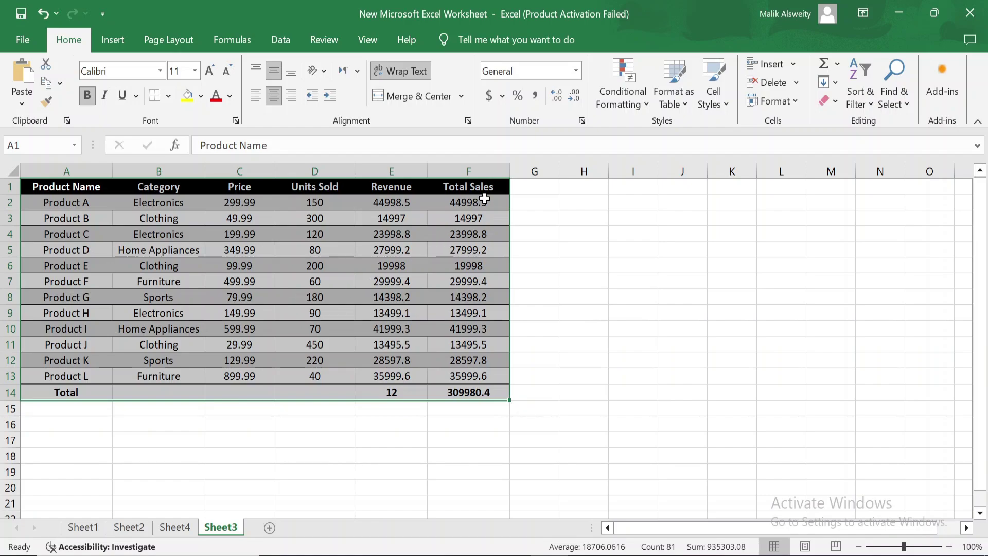
pyautogui.click(577, 326)
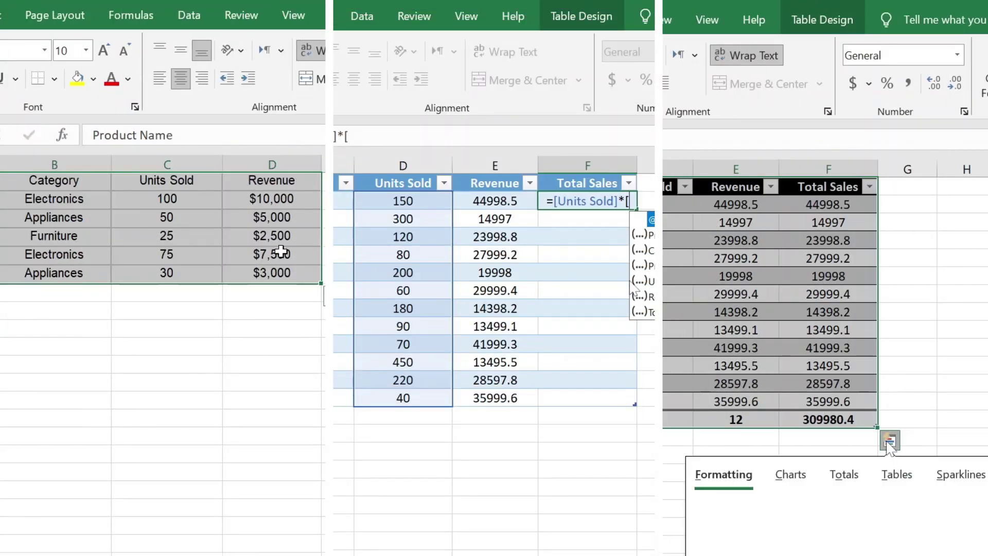
pyautogui.click(6, 15)
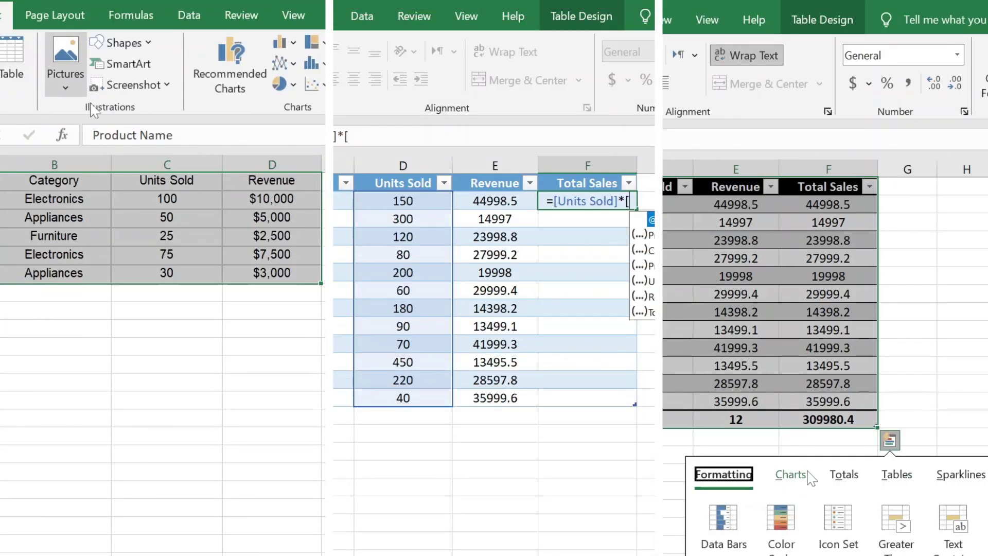
pyautogui.write('Price')
pyautogui.click(10, 62)
pyautogui.click(797, 475)
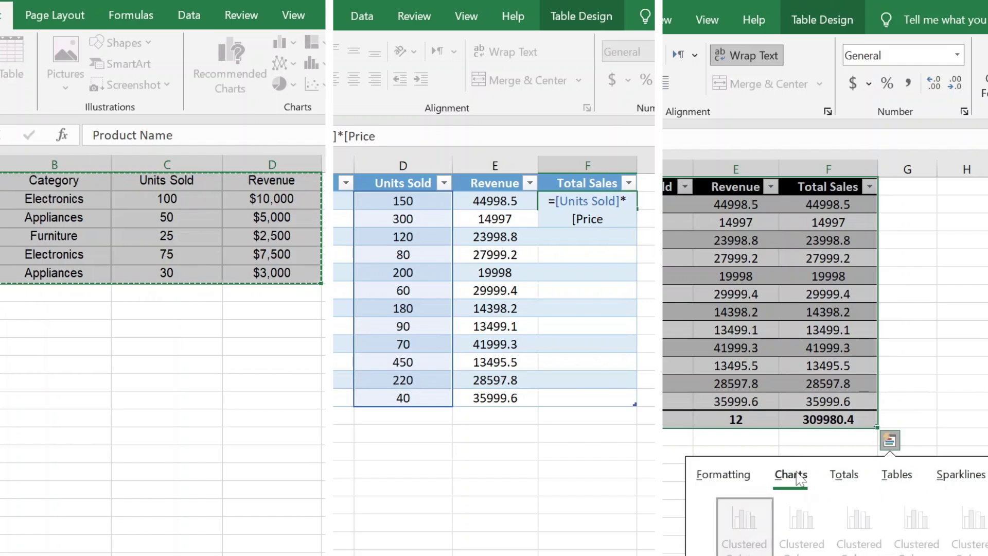
pyautogui.write(']')
pyautogui.press('Return')
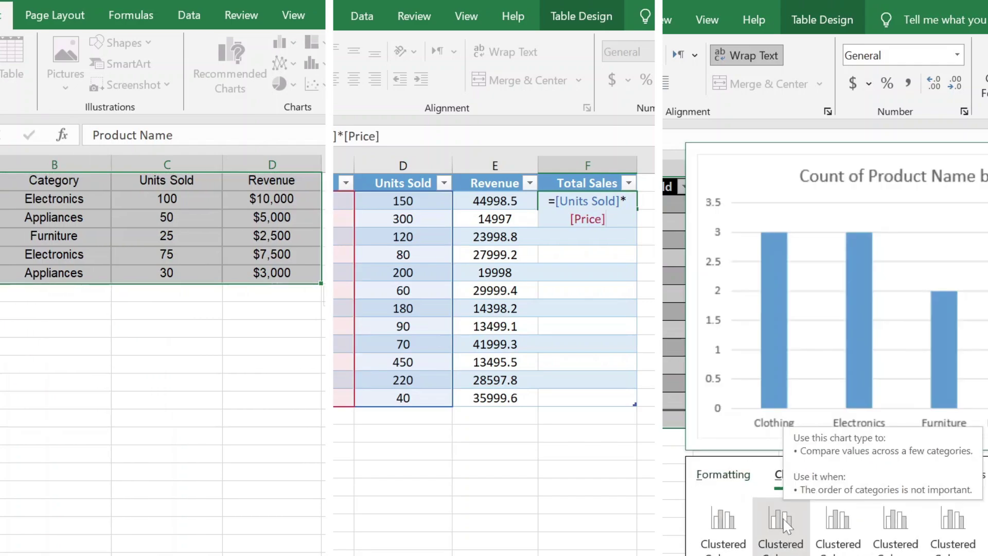
pyautogui.press('Return')
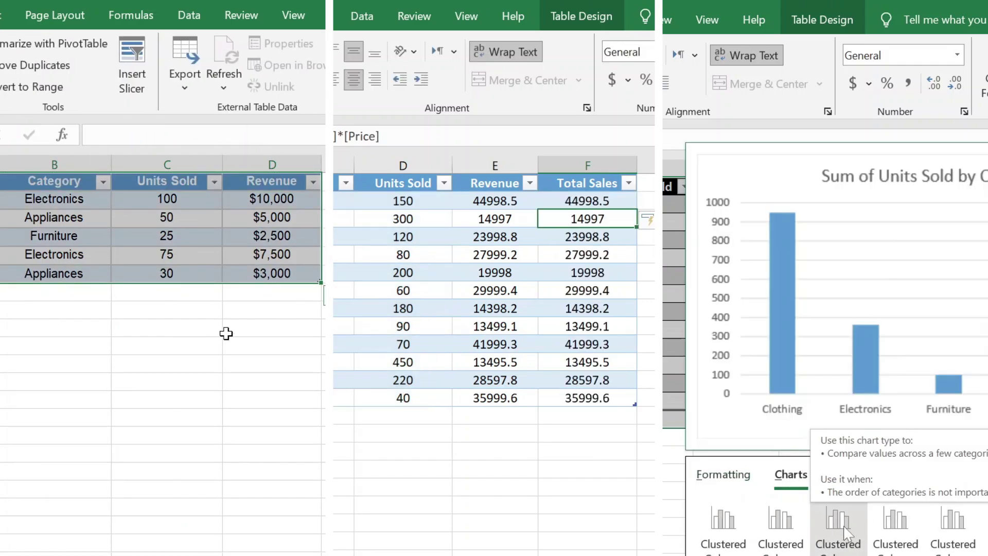
pyautogui.click(264, 324)
pyautogui.click(645, 200)
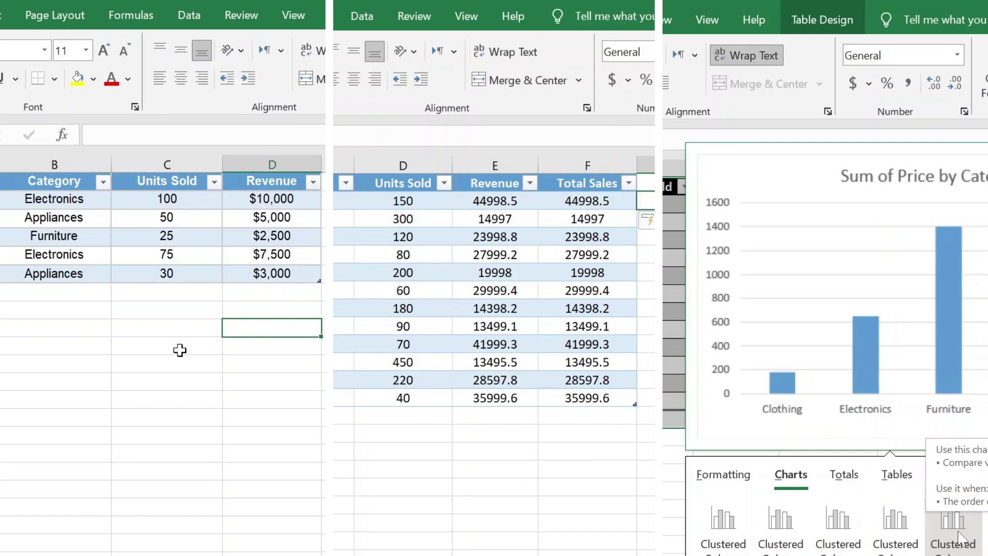
pyautogui.click(958, 541)
pyautogui.moveTo(617, 204); pyautogui.dragTo(611, 392)
pyautogui.click(645, 393)
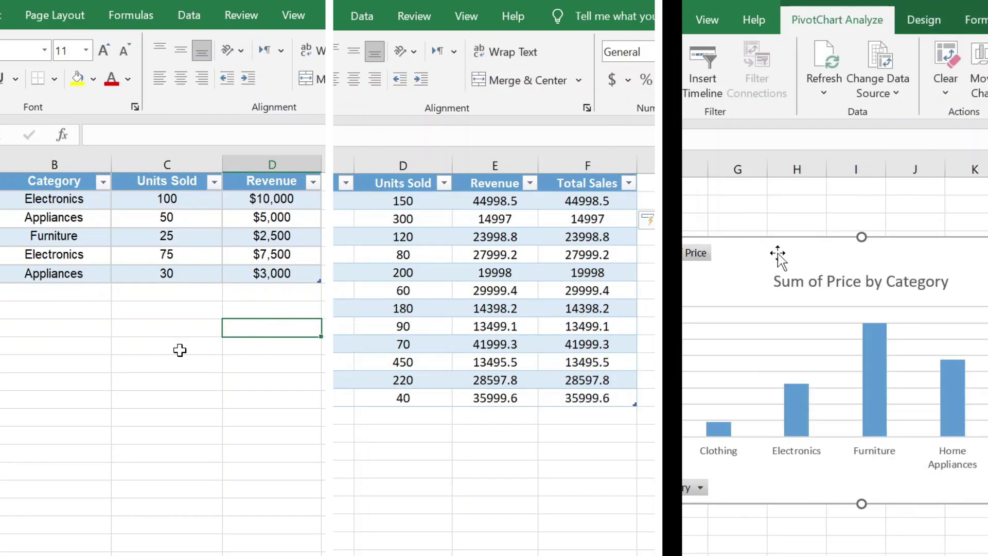